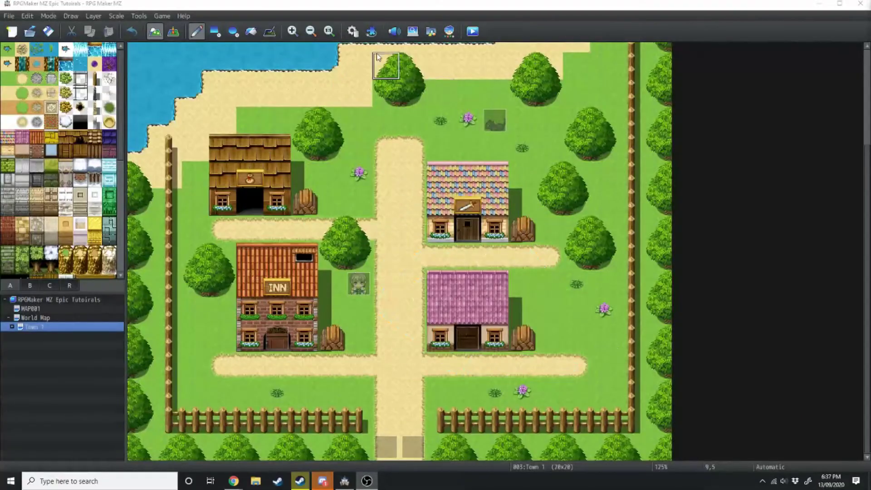
# Open the database's enemy list and look through the existing enemies from Goblin to Treant.
pyautogui.click(354, 32)
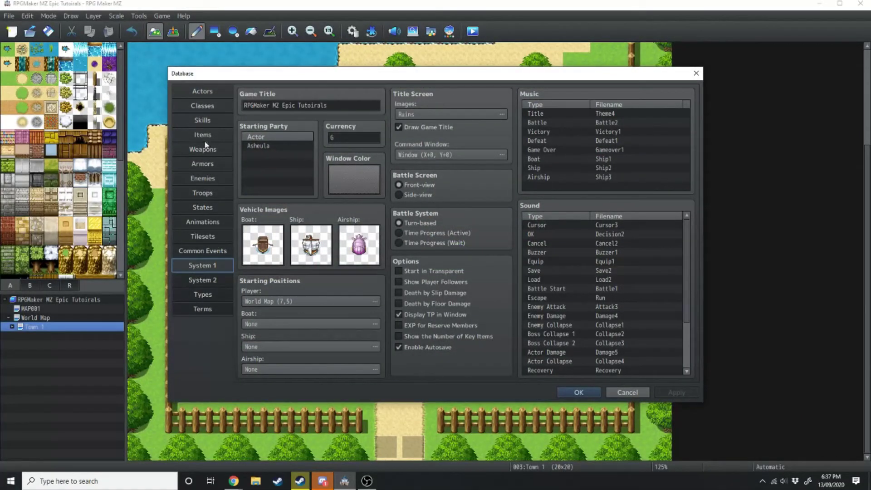
pyautogui.click(199, 181)
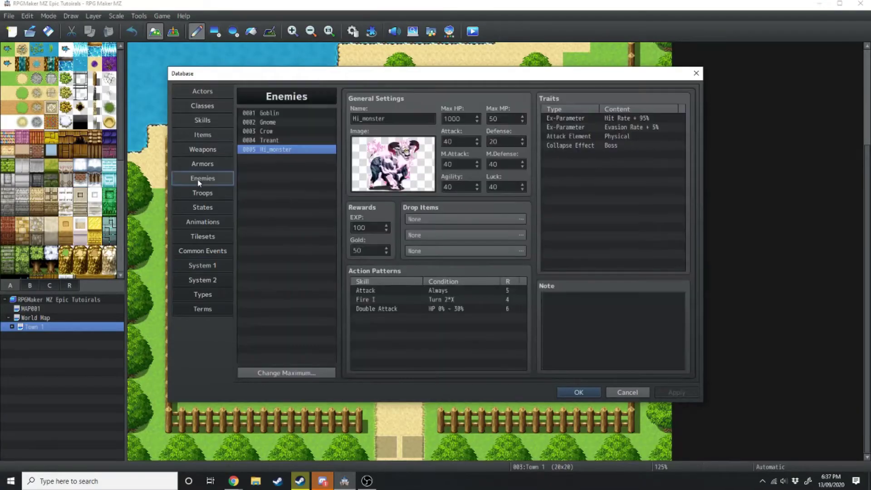
pyautogui.click(275, 113)
pyautogui.click(276, 123)
pyautogui.click(276, 131)
pyautogui.click(277, 140)
pyautogui.click(277, 123)
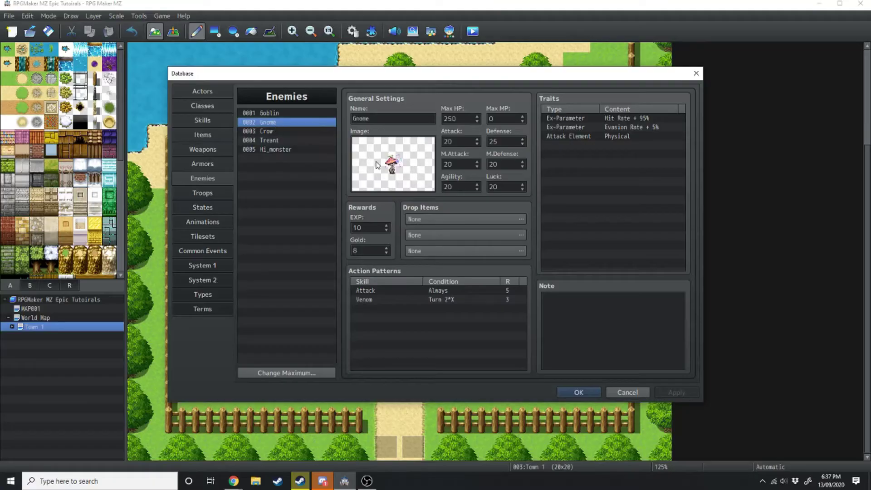
pyautogui.doubleClick(391, 167)
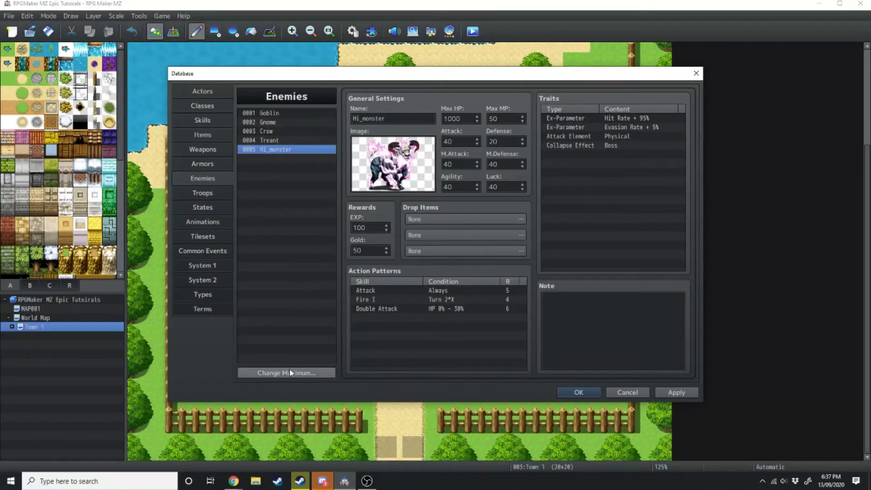
# Raise the maximum number of enemies to 6 and select the new empty entry 0006.
pyautogui.click(290, 372)
pyautogui.click(275, 367)
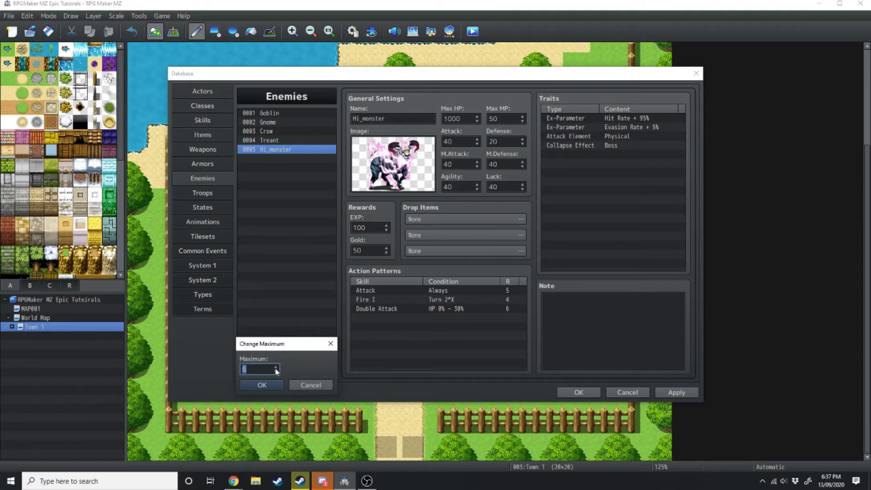
pyautogui.click(262, 385)
pyautogui.click(276, 158)
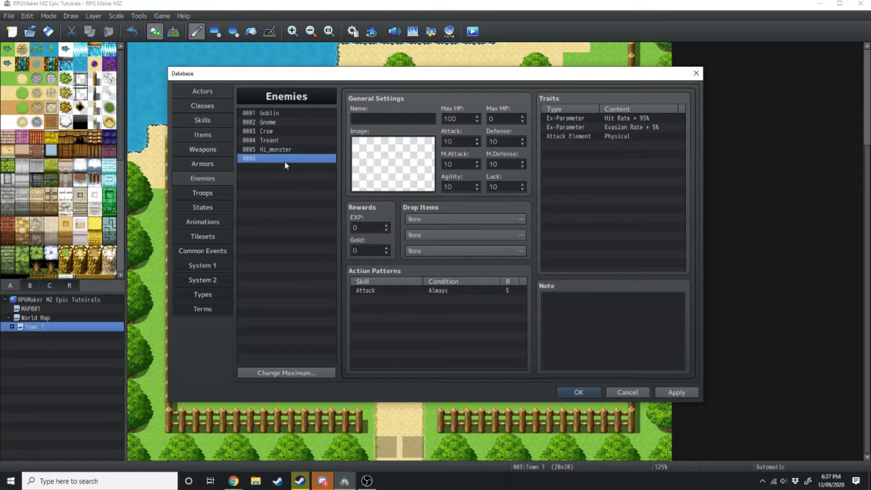
# Assign the Crab image to enemy 0006 and name it Krab.
pyautogui.moveTo(272, 112); pyautogui.dragTo(269, 166)
pyautogui.doubleClick(370, 159)
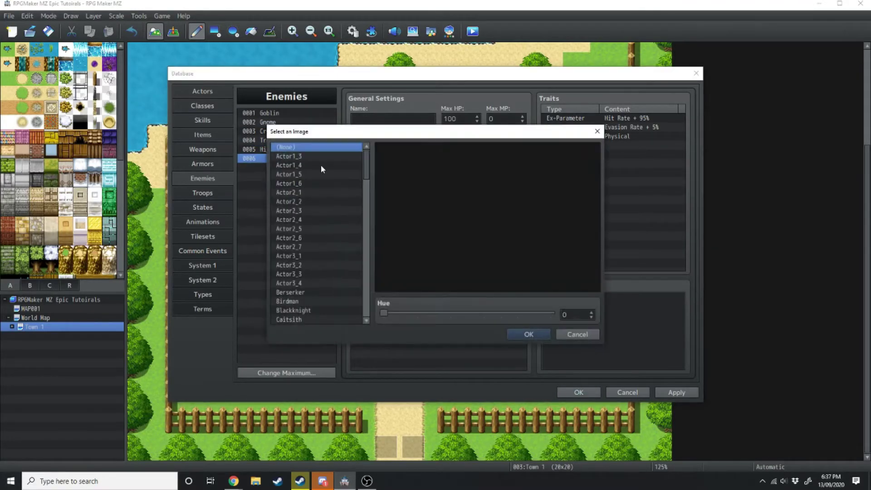
pyautogui.scroll(-5, 317, 171)
pyautogui.click(280, 239)
pyautogui.press('Down')
pyautogui.press('Down')
pyautogui.press('Down')
pyautogui.press('Down')
pyautogui.click(281, 229)
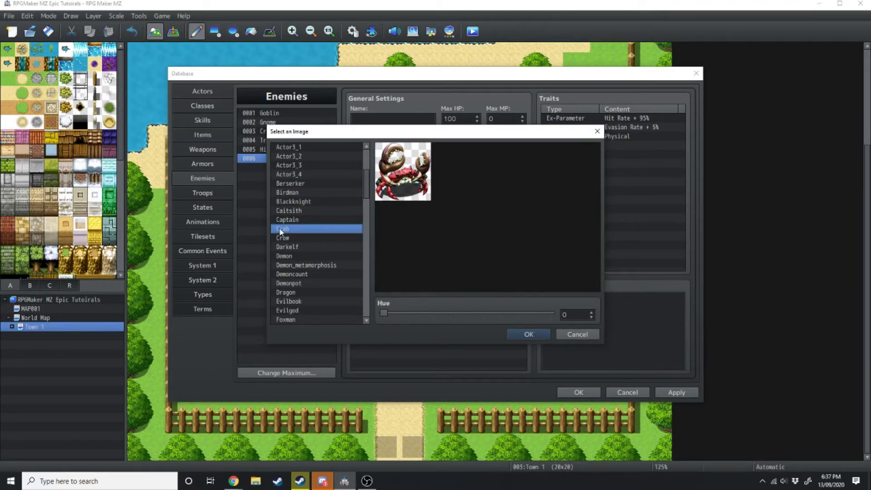
pyautogui.click(528, 334)
pyautogui.click(369, 118)
pyautogui.write('Krab')
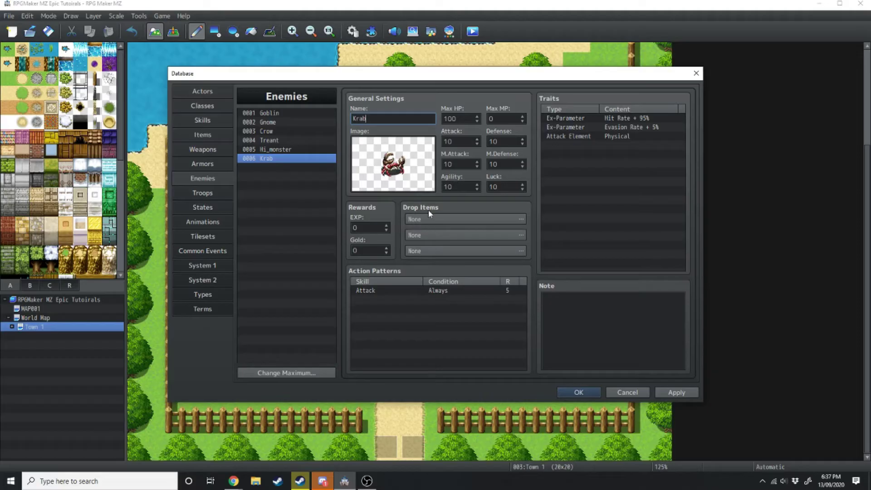
# Review the Krab's default traits and its Max HP and Max MP, with a look at the Swordsman class for comparison.
pyautogui.click(586, 145)
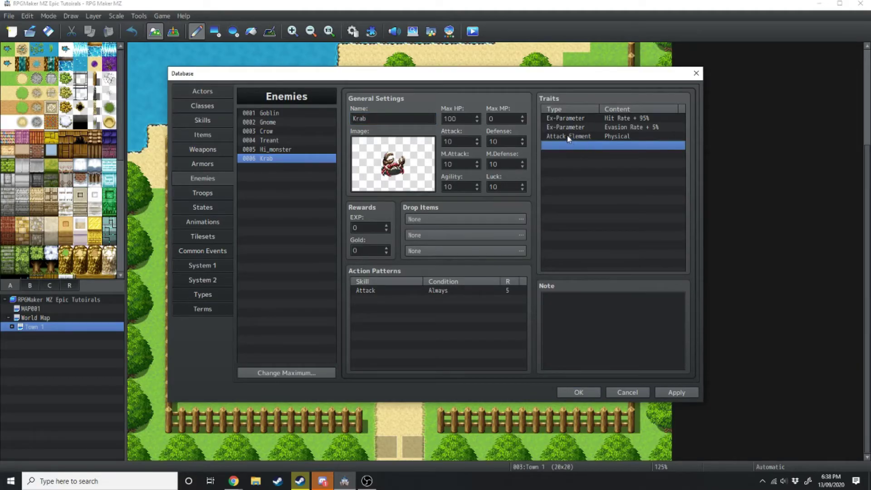
pyautogui.click(606, 119)
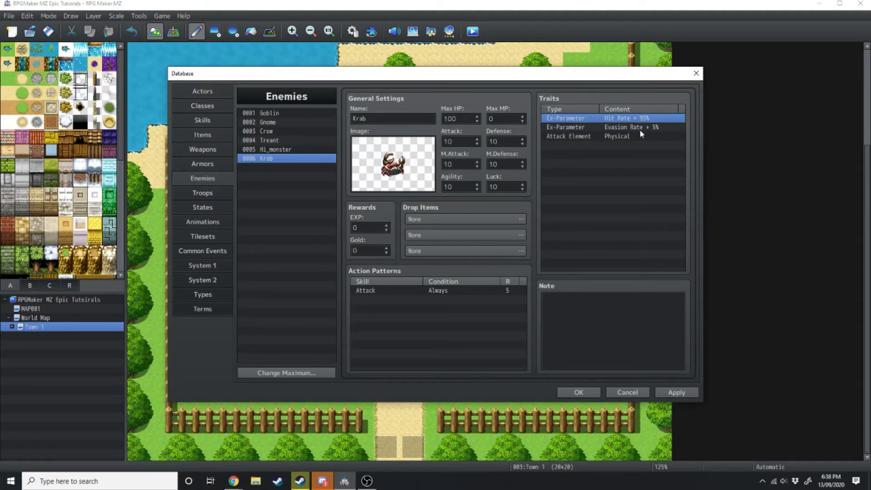
pyautogui.click(606, 137)
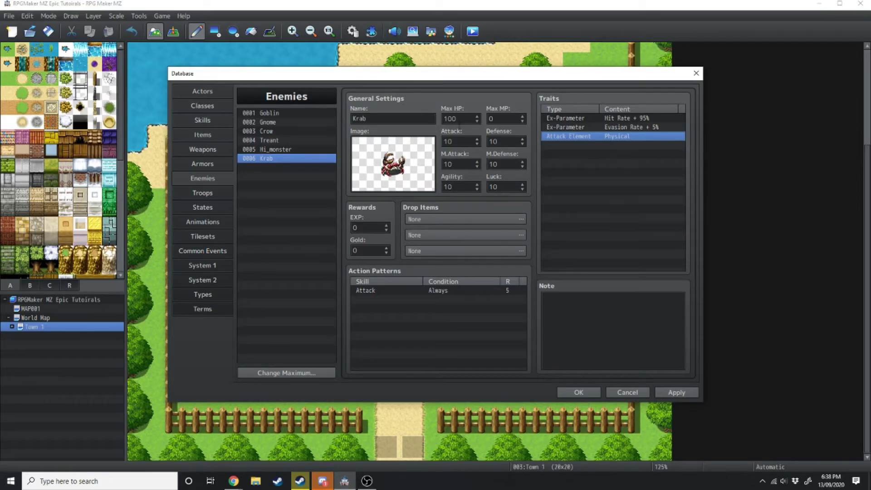
pyautogui.click(463, 121)
pyautogui.click(498, 118)
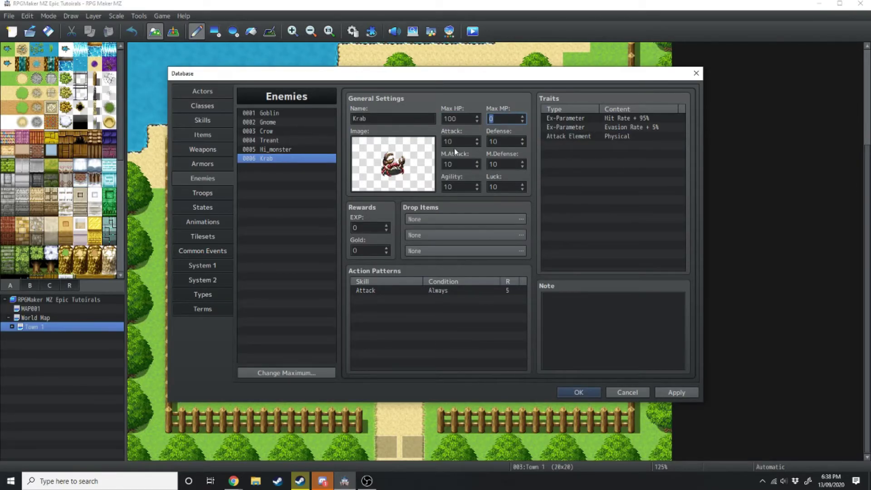
pyautogui.click(460, 119)
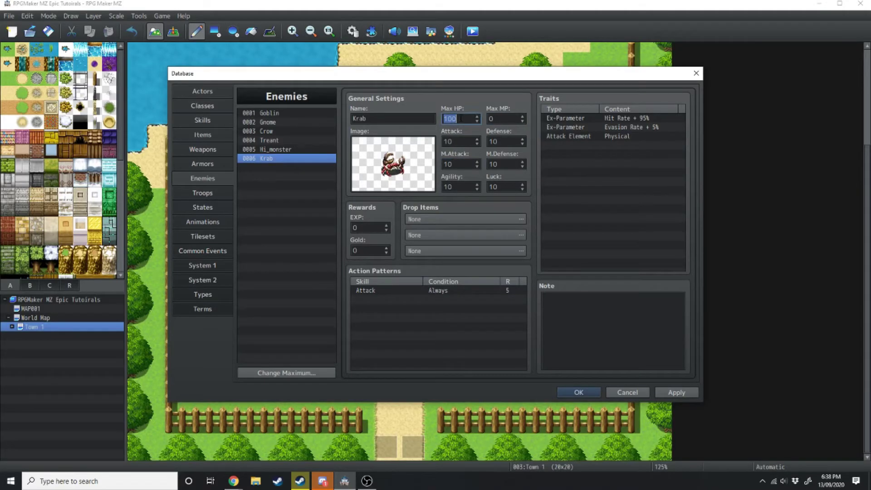
pyautogui.click(215, 108)
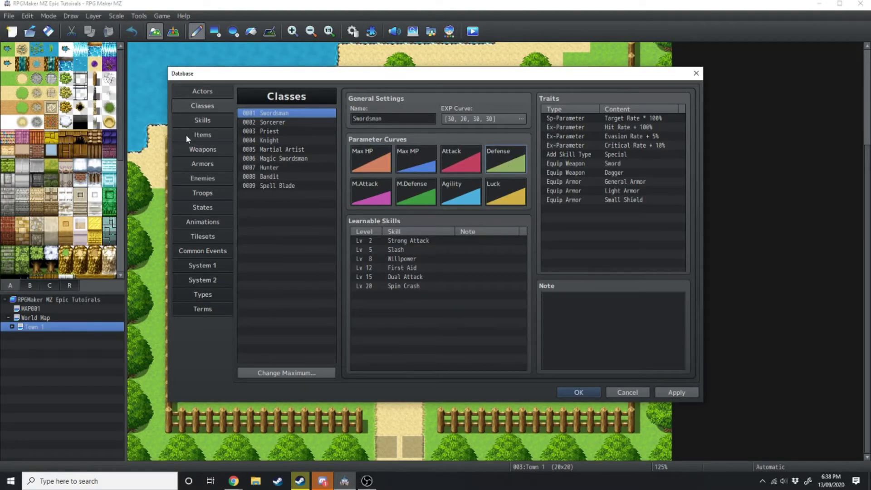
pyautogui.click(209, 179)
pyautogui.doubleClick(462, 119)
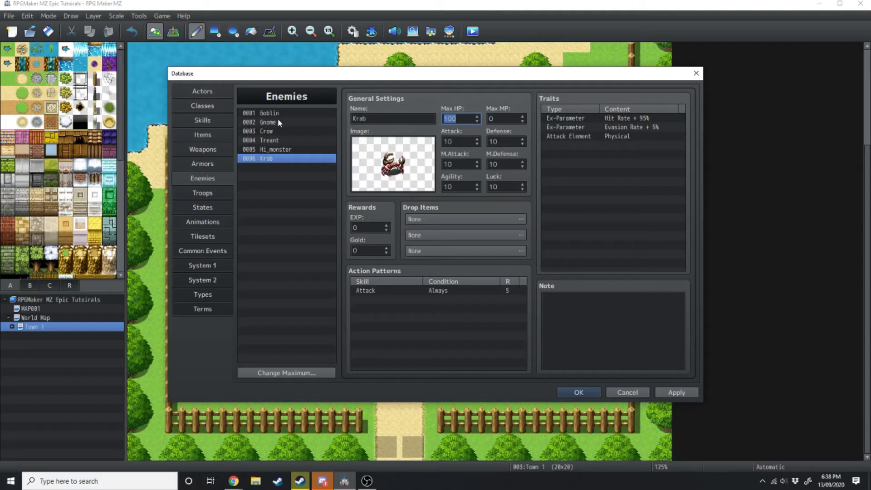
# Compare the Krab with the Goblin and set the Krab's Attack to 25.
pyautogui.click(298, 114)
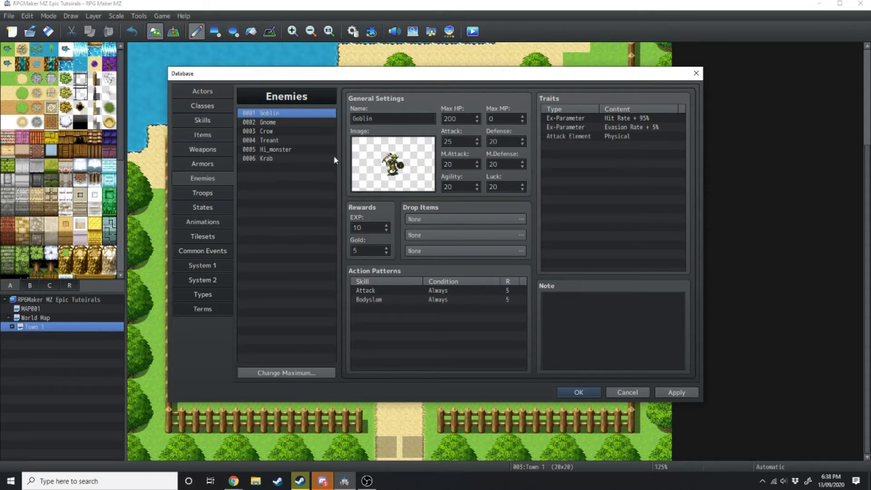
pyautogui.click(273, 159)
pyautogui.click(289, 113)
pyautogui.click(263, 158)
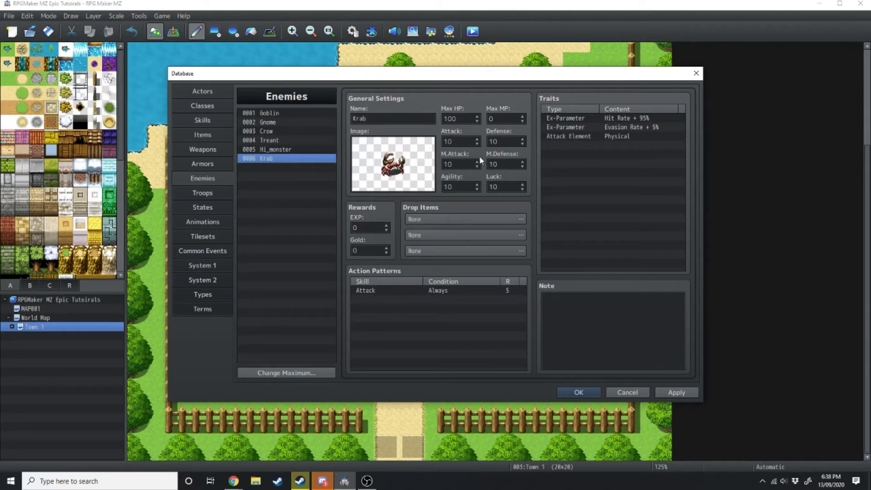
pyautogui.doubleClick(460, 142)
pyautogui.write('25')
pyautogui.click(628, 183)
# Check the Goblin's parameters again, and set the Krab's Defense to 30 and its M.Attack and M.Defense to 0.
pyautogui.click(300, 114)
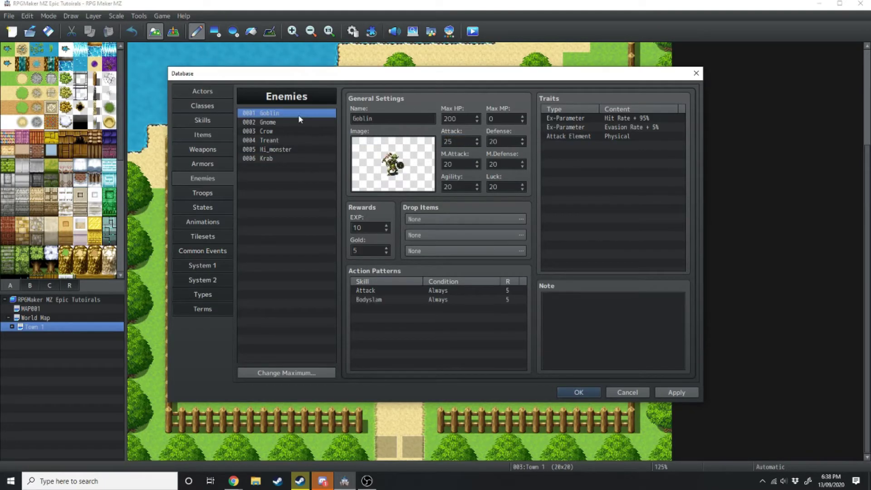
pyautogui.click(291, 159)
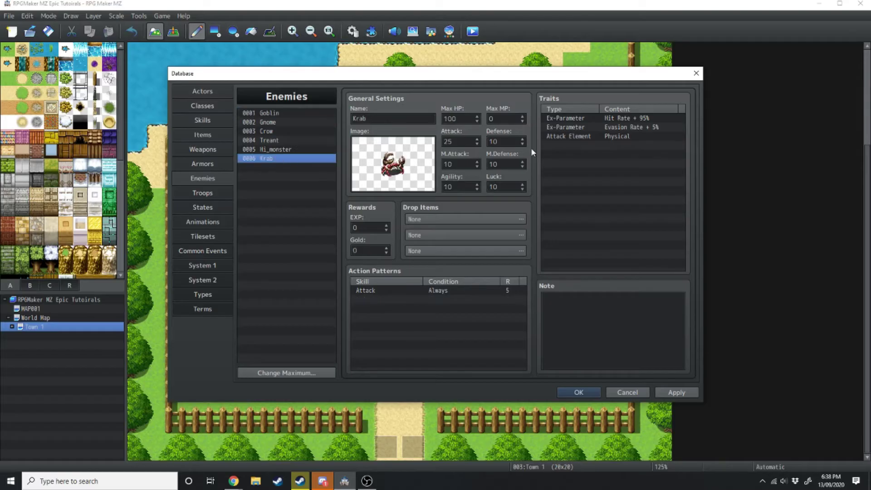
pyautogui.doubleClick(505, 142)
pyautogui.write('30')
pyautogui.doubleClick(466, 166)
pyautogui.write('0')
pyautogui.press('Tab')
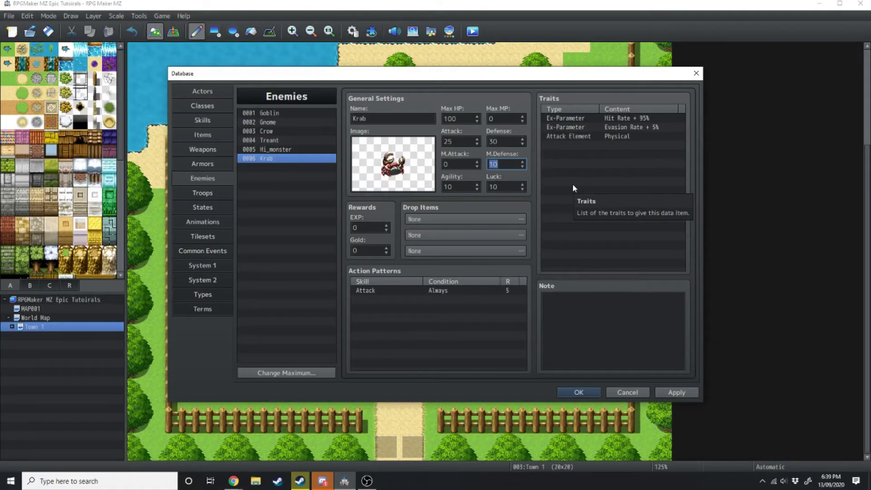
pyautogui.write('0')
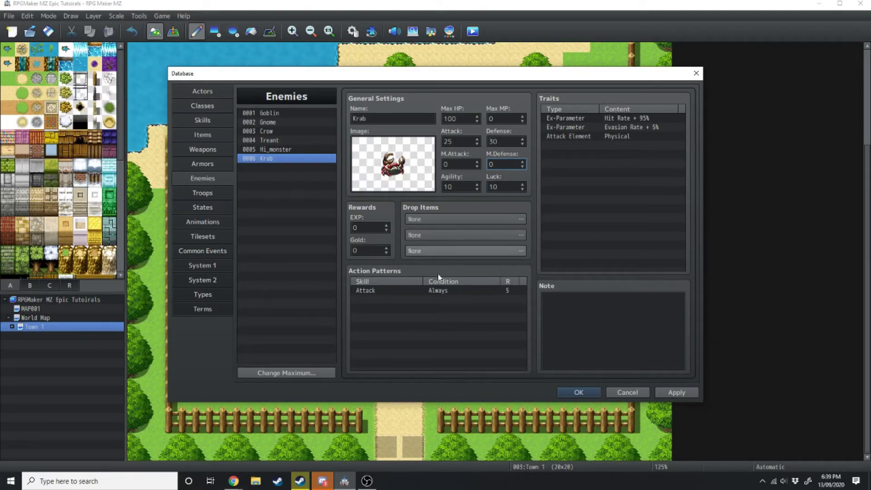
# Examine the Spell Blade class's EXP curve to judge how much EXP the Krab should reward.
pyautogui.click(371, 228)
pyautogui.press('Tab')
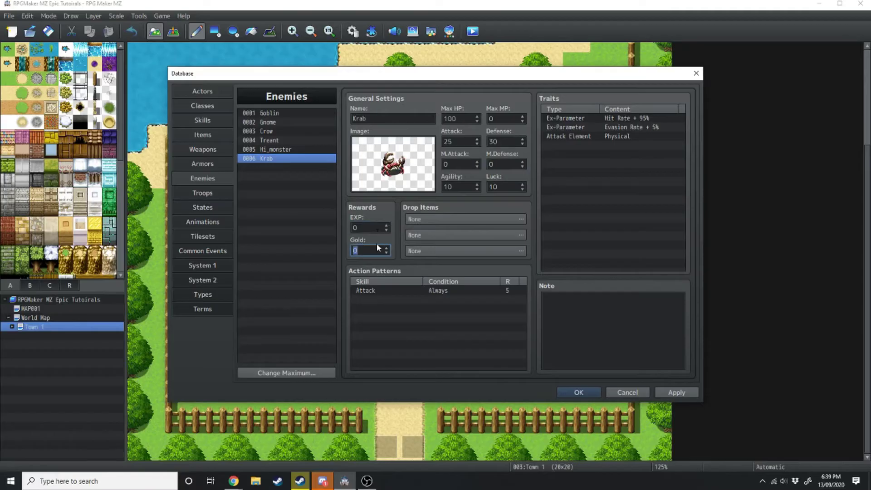
pyautogui.click(375, 226)
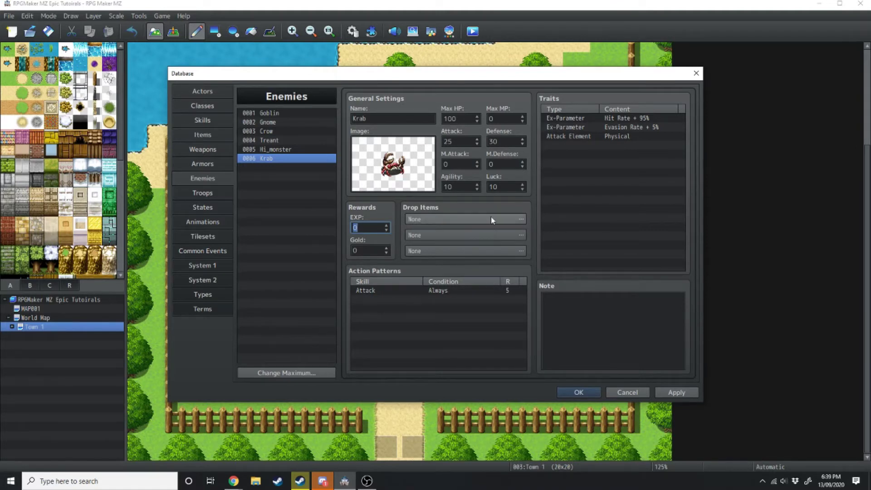
pyautogui.click(202, 105)
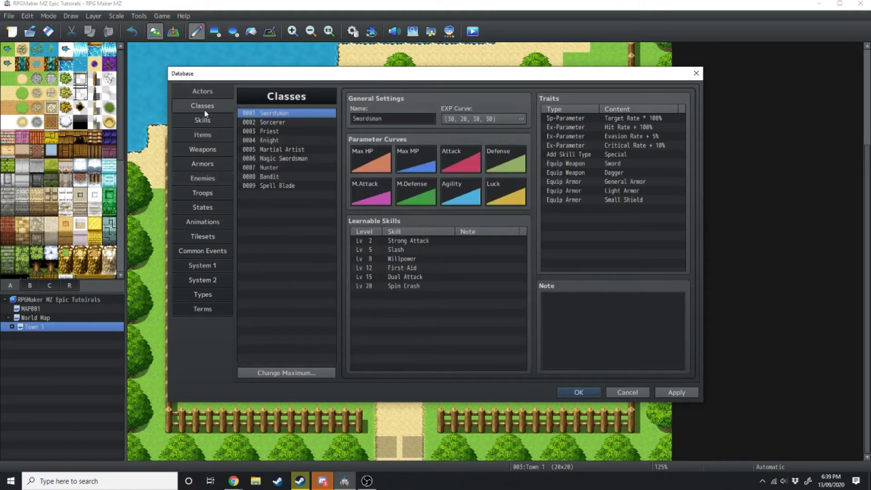
pyautogui.click(272, 186)
pyautogui.click(499, 118)
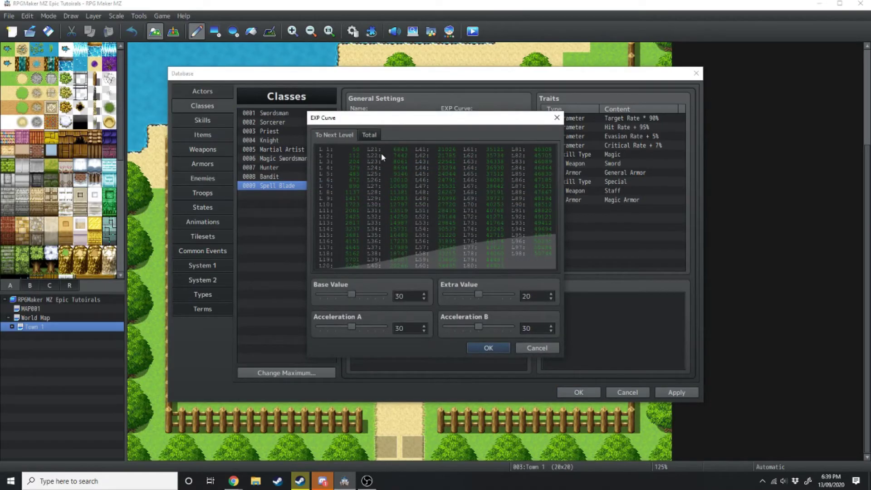
pyautogui.moveTo(359, 150)
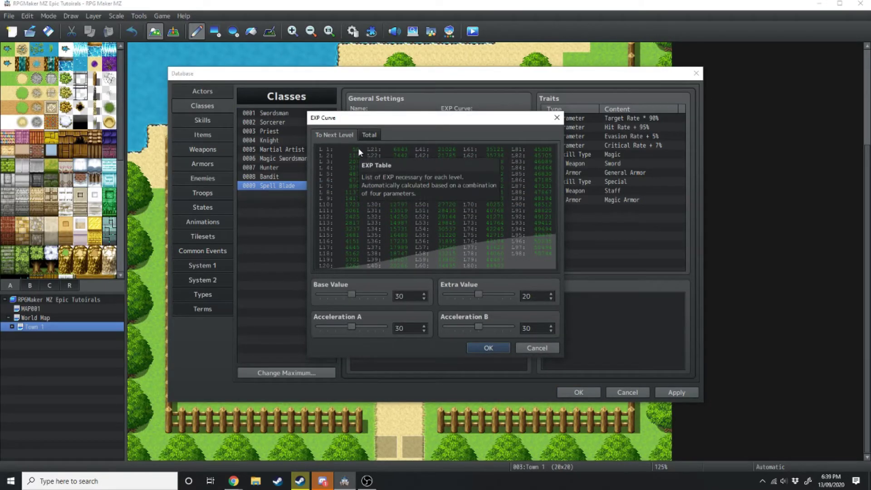
pyautogui.click(558, 117)
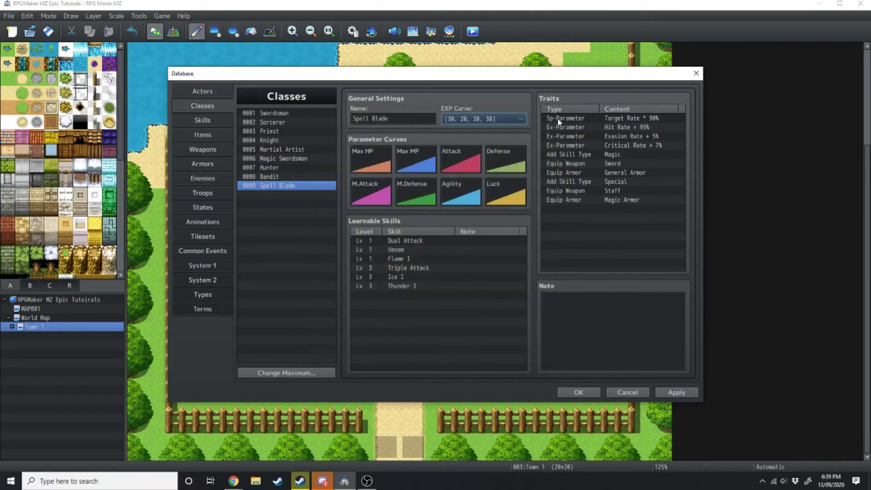
pyautogui.click(203, 178)
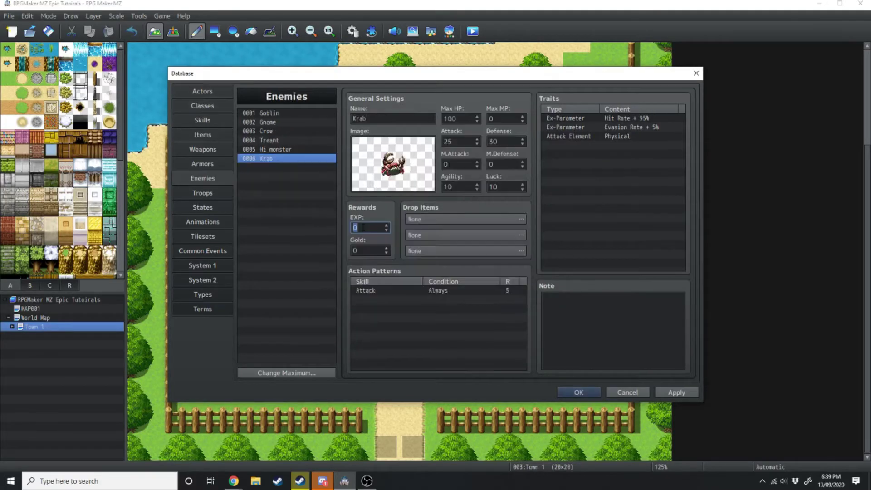
pyautogui.click(387, 347)
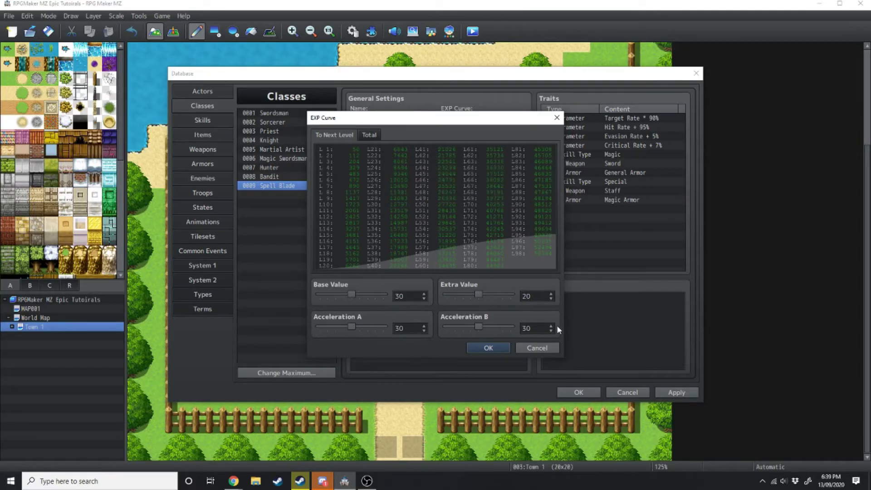
pyautogui.click(536, 348)
# Set the Krab's EXP reward to 10, leaving its Gold reward at 0.
pyautogui.click(210, 178)
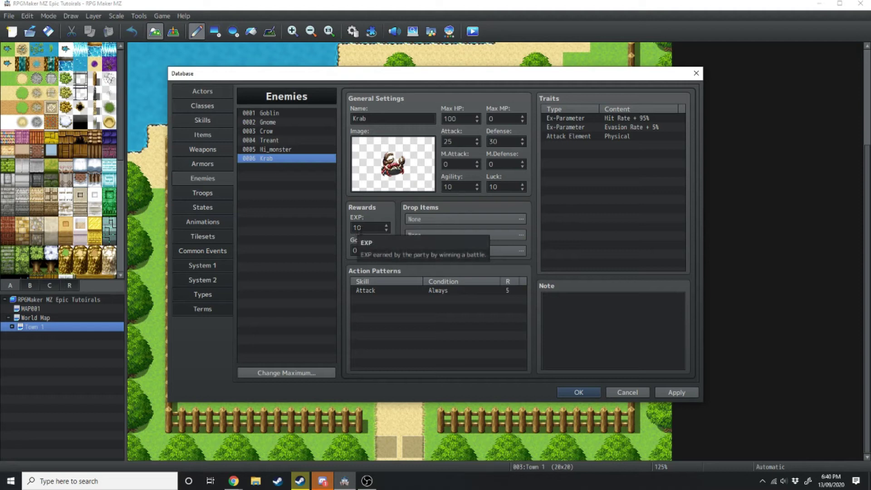
pyautogui.click(368, 249)
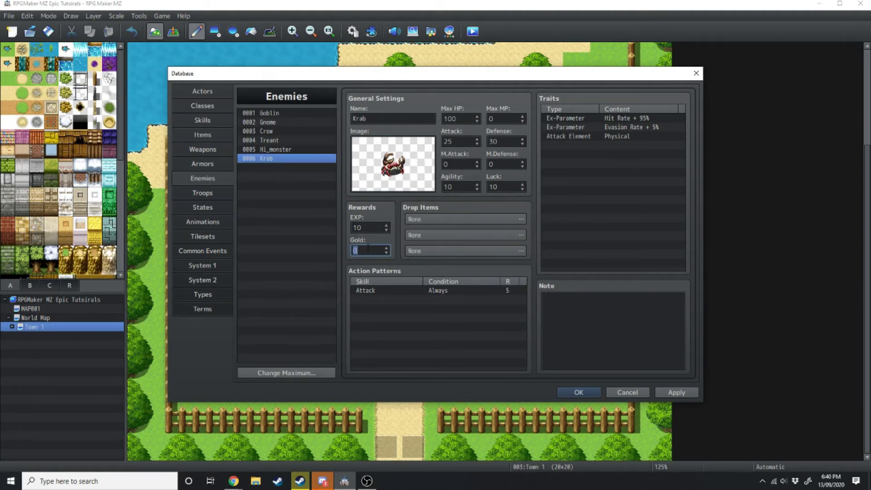
pyautogui.press('Tab')
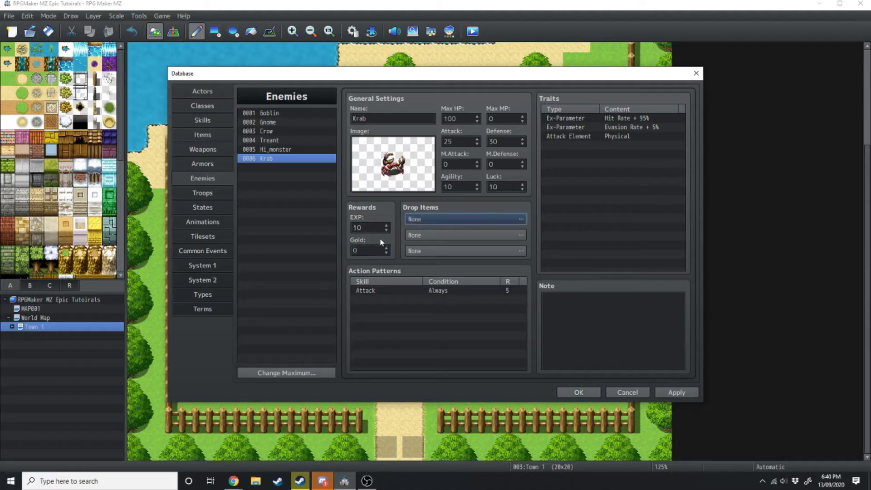
pyautogui.doubleClick(451, 218)
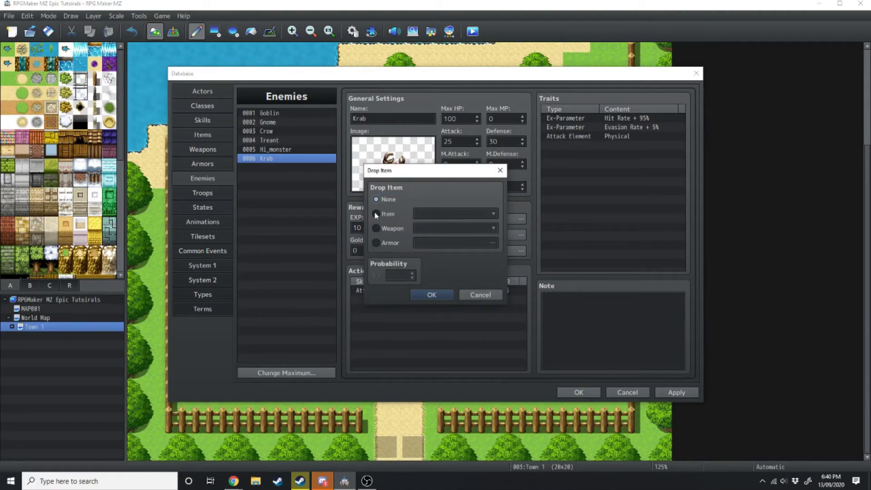
pyautogui.click(376, 228)
pyautogui.click(454, 228)
pyautogui.click(447, 312)
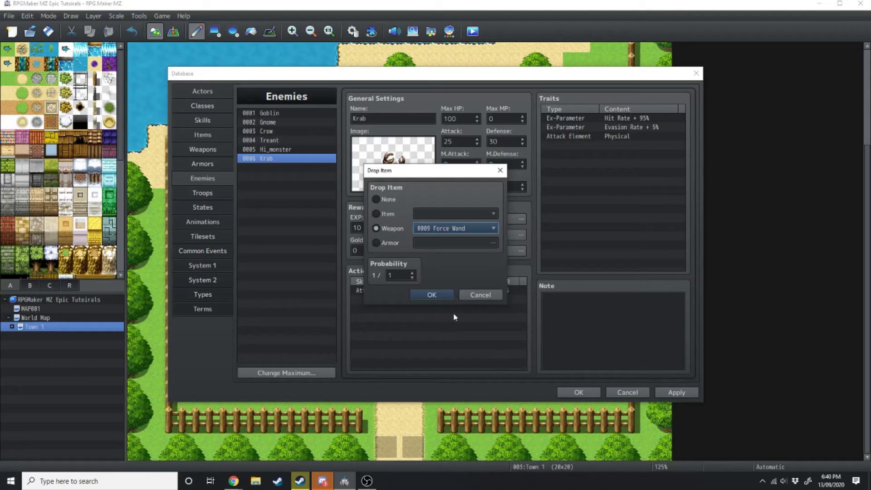
pyautogui.click(454, 229)
pyautogui.click(458, 371)
pyautogui.click(412, 276)
pyautogui.click(413, 274)
pyautogui.click(413, 274)
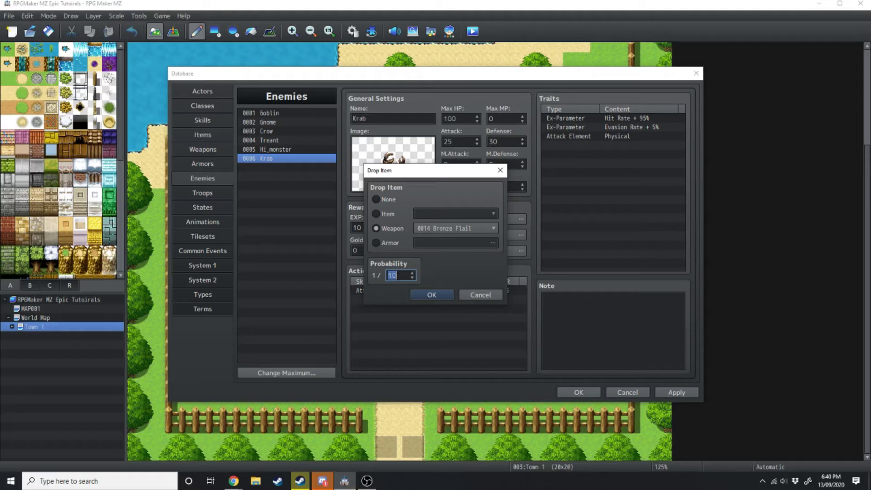
pyautogui.click(481, 295)
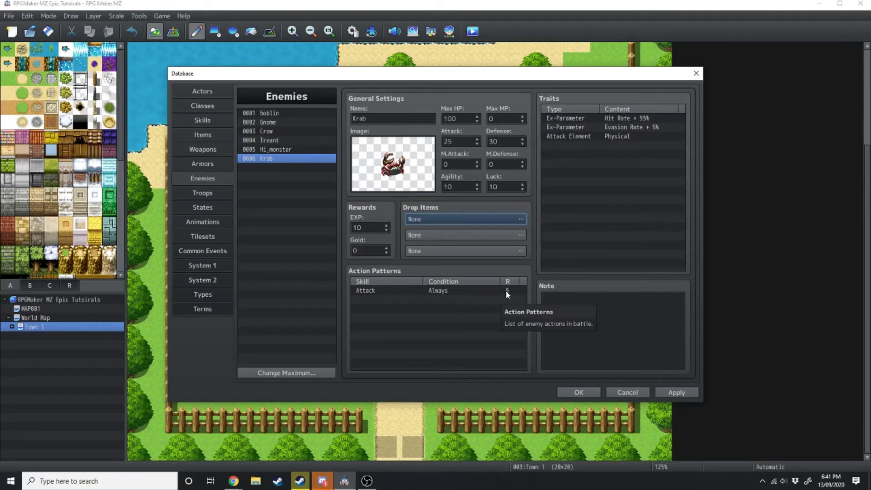
# Add a Double Attack action to the Krab's action patterns with rating 3 and the condition Always.
pyautogui.doubleClick(357, 300)
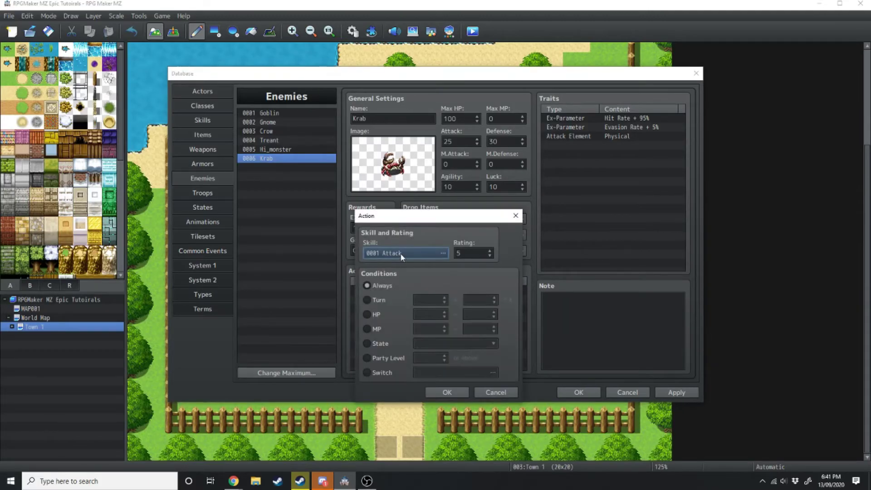
pyautogui.click(392, 254)
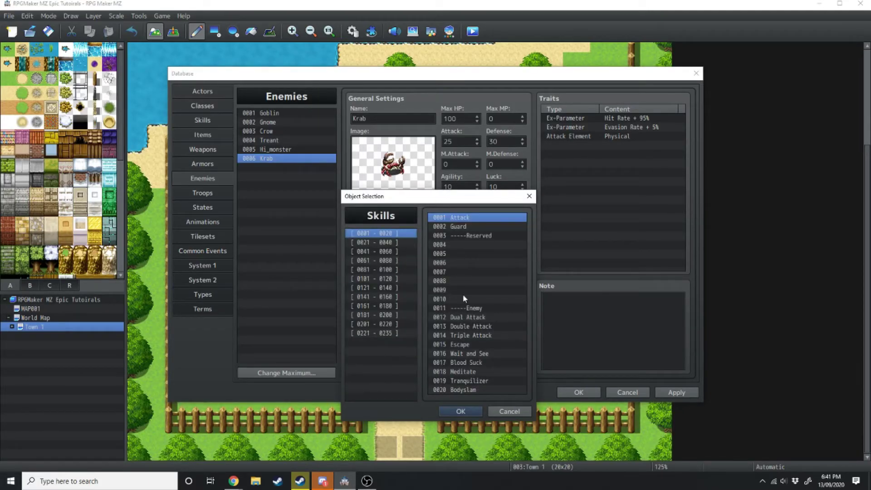
pyautogui.click(469, 318)
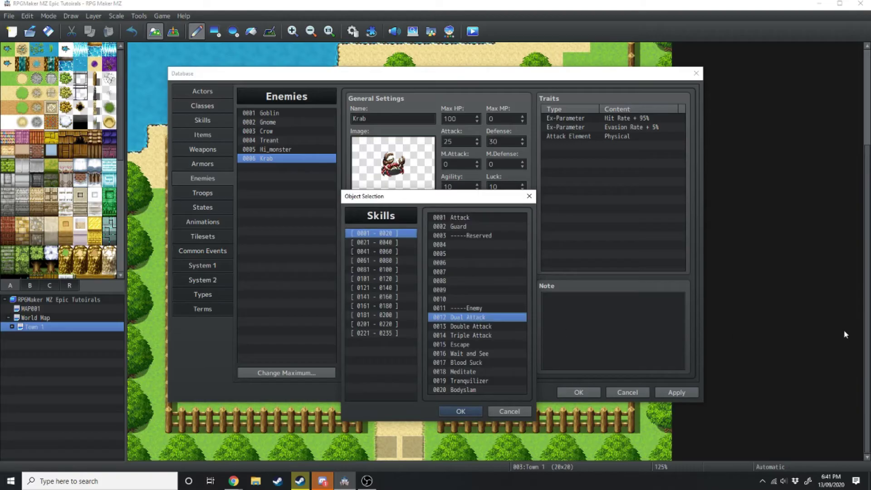
pyautogui.click(483, 327)
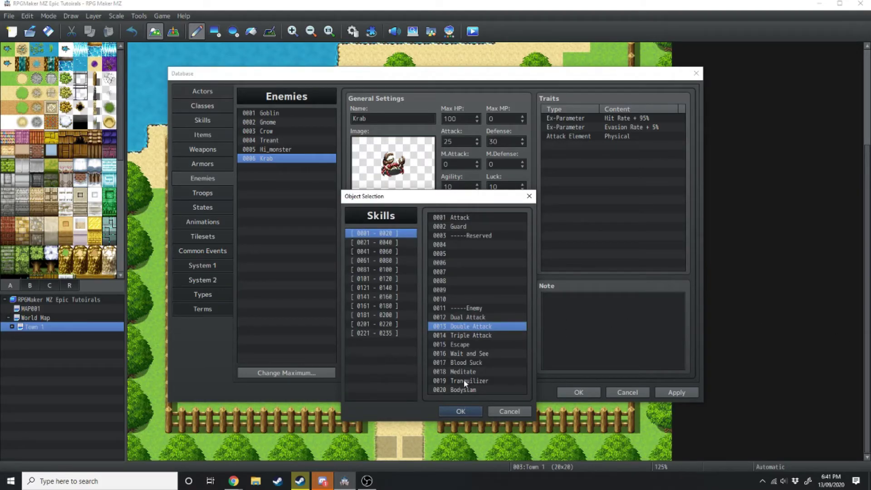
pyautogui.click(461, 412)
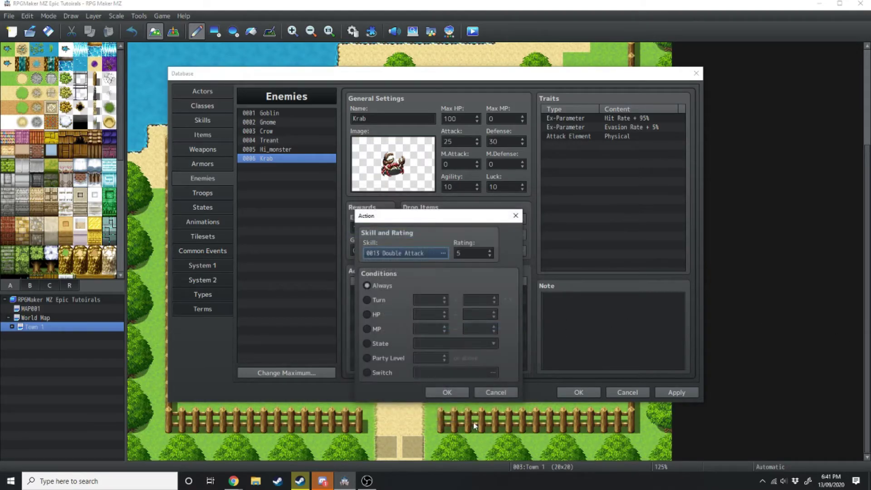
pyautogui.click(490, 251)
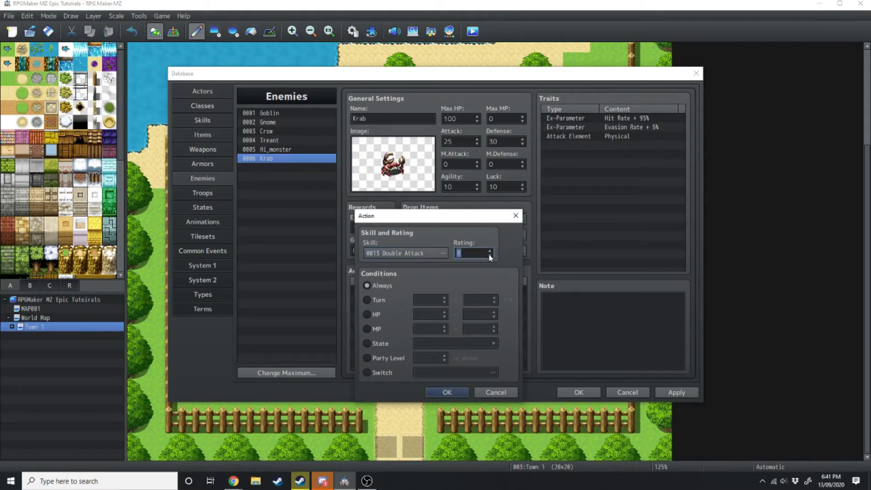
pyautogui.click(446, 392)
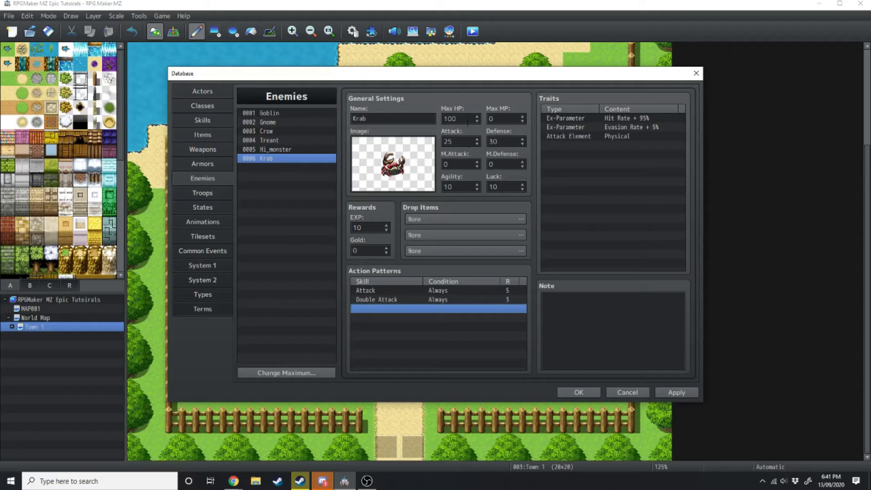
# Look through the existing troops, then raise the troop maximum to 6 and select the new empty troop.
pyautogui.click(219, 193)
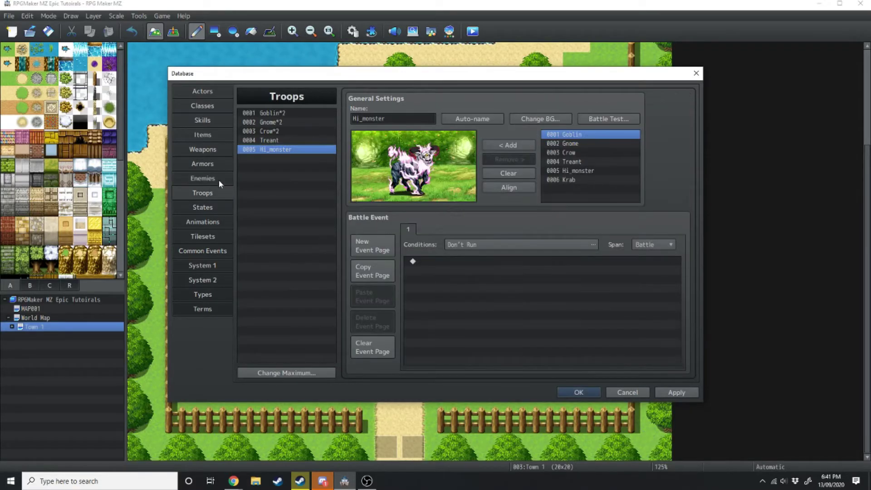
pyautogui.click(288, 113)
pyautogui.click(283, 122)
pyautogui.click(279, 132)
pyautogui.click(274, 140)
pyautogui.click(277, 151)
pyautogui.click(298, 373)
pyautogui.click(276, 367)
pyautogui.click(263, 386)
pyautogui.click(271, 159)
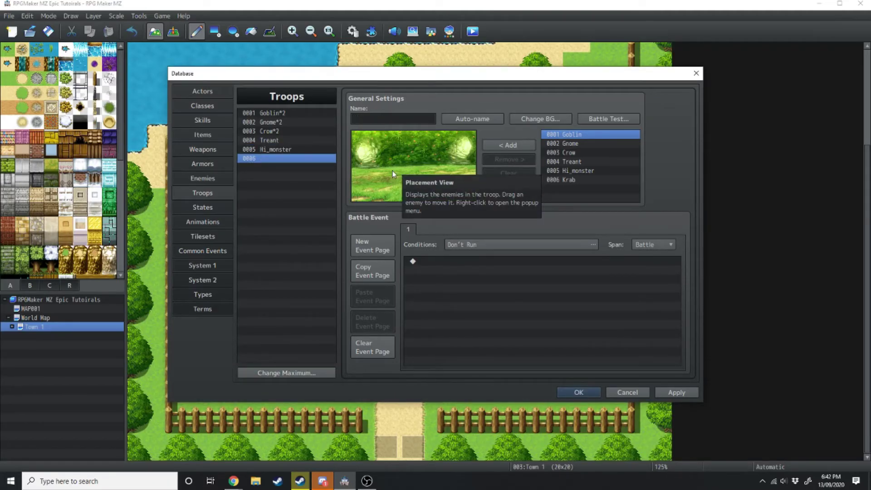
# Set the new troop's battle background to the Sand ground with the Port backdrop.
pyautogui.click(517, 118)
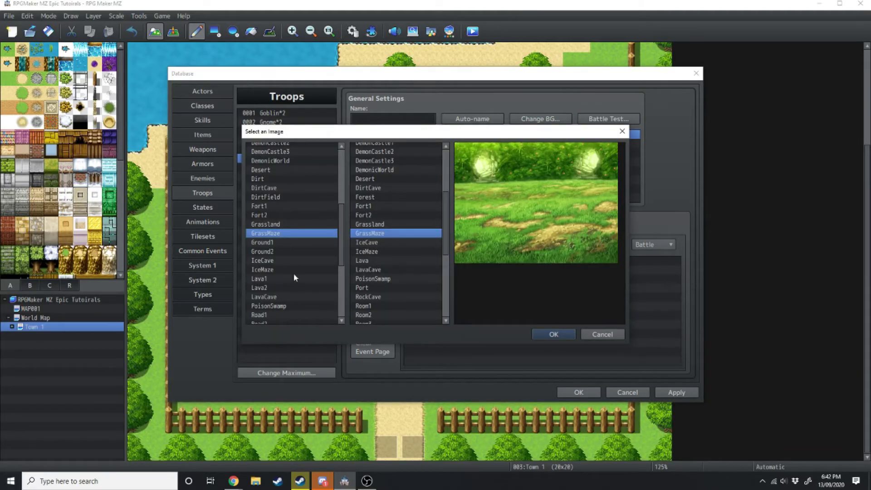
pyautogui.scroll(5, 297, 278)
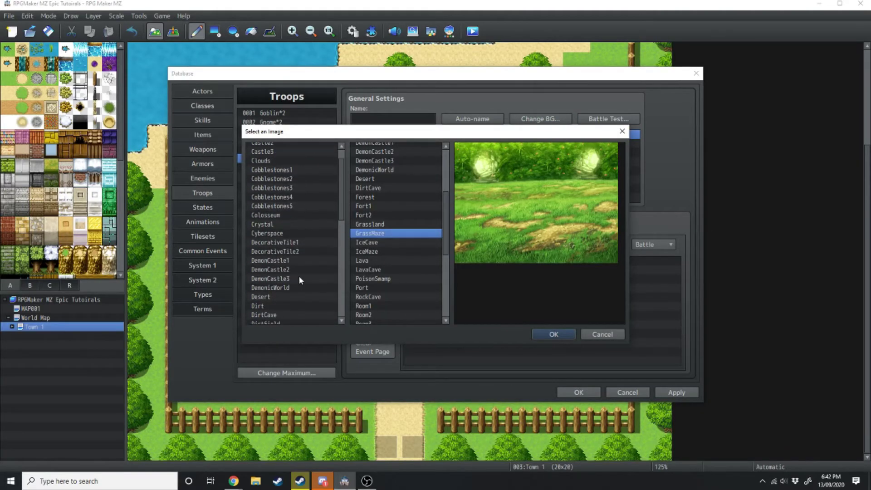
pyautogui.scroll(-8, 299, 276)
pyautogui.click(299, 275)
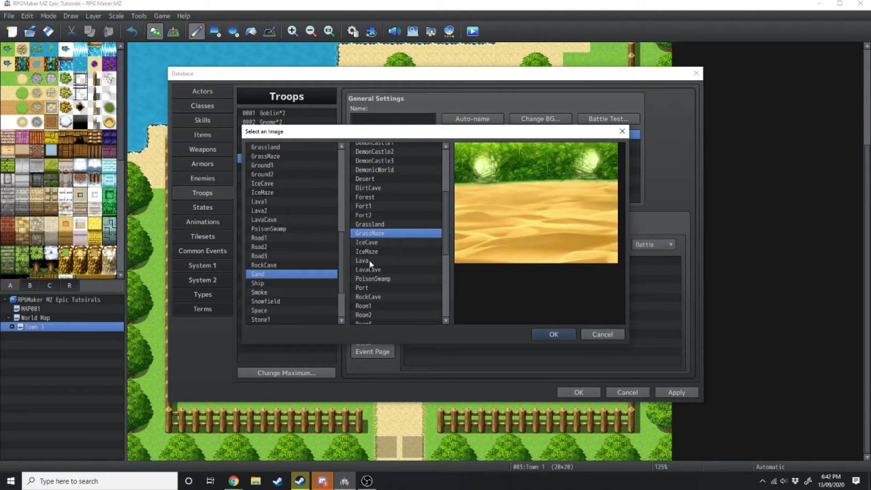
pyautogui.scroll(-5, 374, 271)
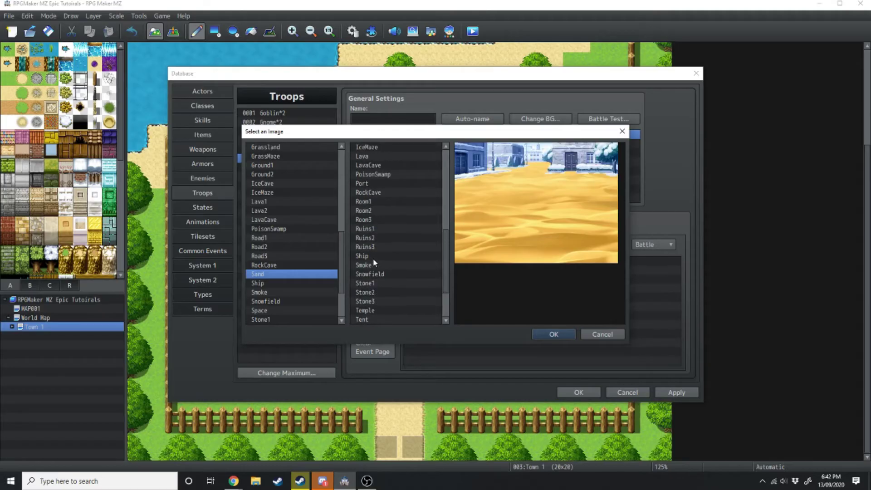
pyautogui.click(371, 185)
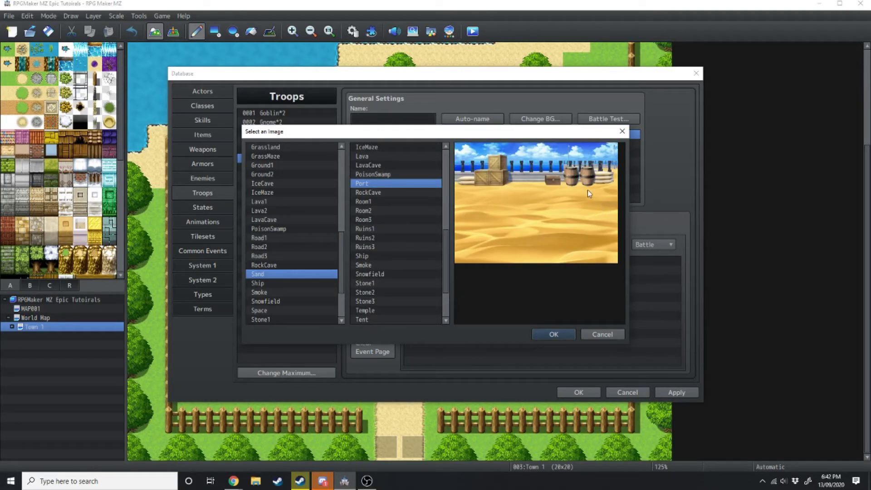
pyautogui.click(557, 334)
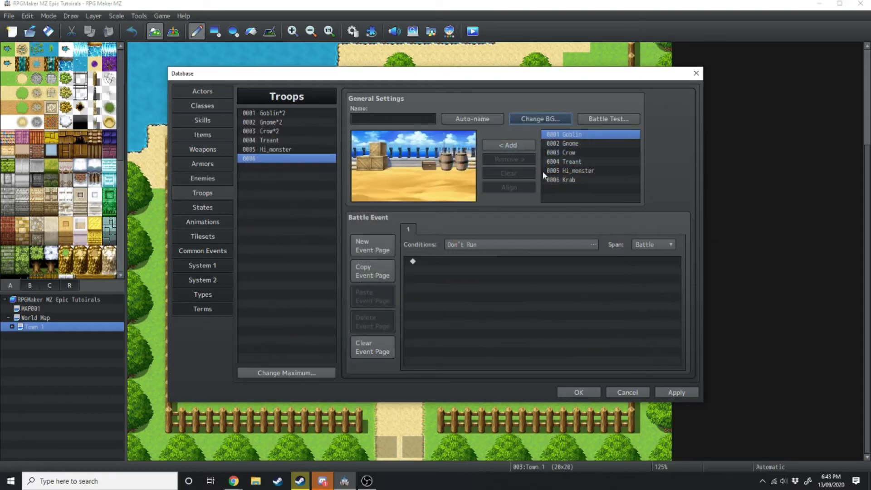
# Try placing two Goblins in the new troop and moving one closer to the other, then clear them.
pyautogui.click(577, 143)
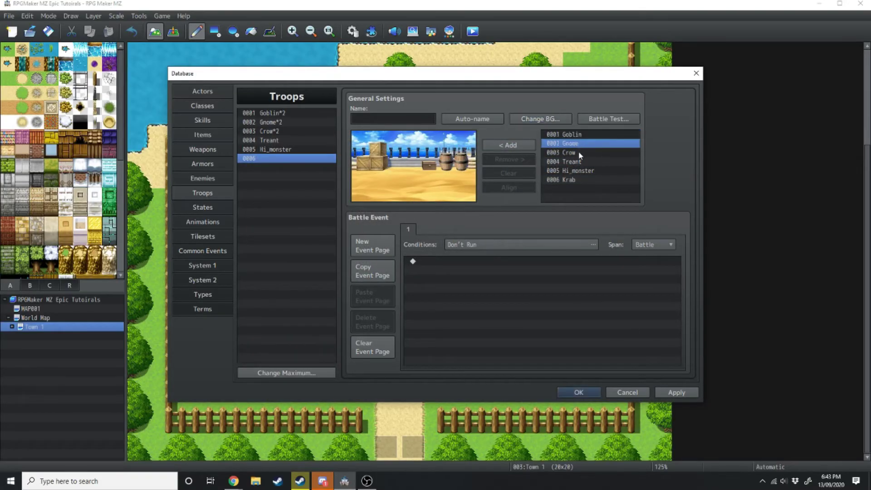
pyautogui.doubleClick(578, 134)
pyautogui.click(509, 145)
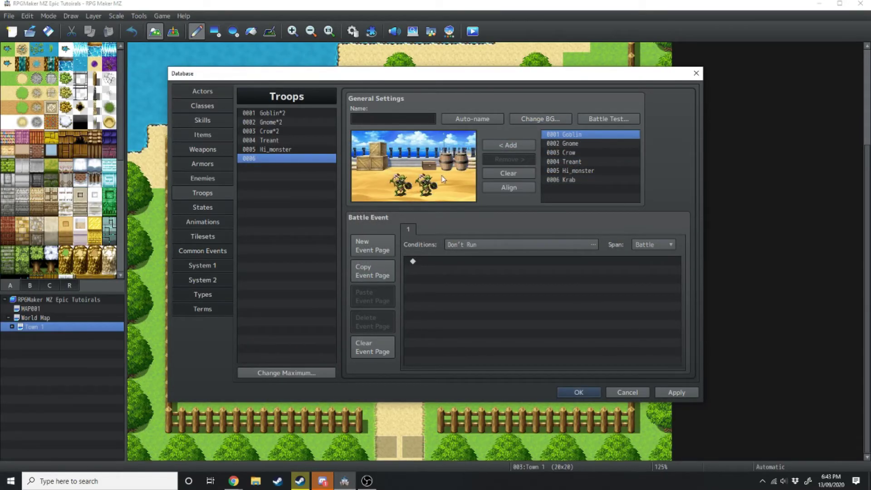
pyautogui.moveTo(441, 182); pyautogui.dragTo(424, 177)
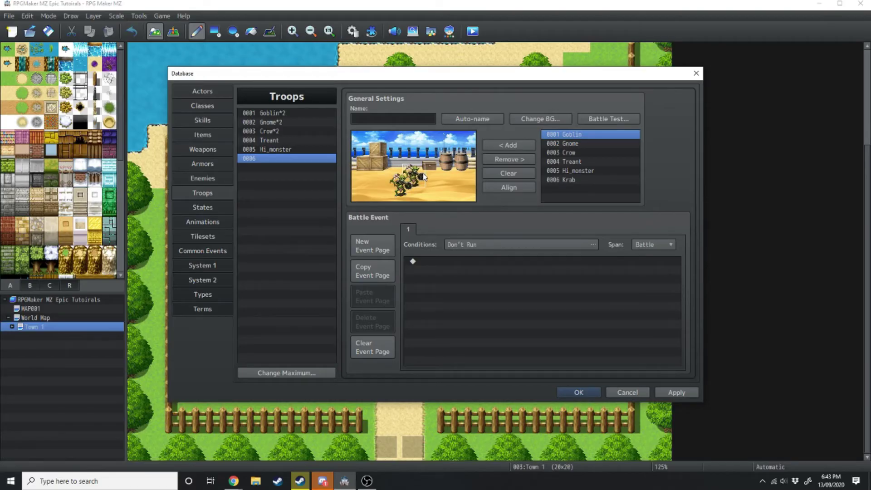
pyautogui.click(506, 159)
pyautogui.click(518, 172)
# Try adding three Gnomes to the new troop, then clear them.
pyautogui.doubleClick(576, 144)
pyautogui.doubleClick(575, 145)
pyautogui.doubleClick(575, 144)
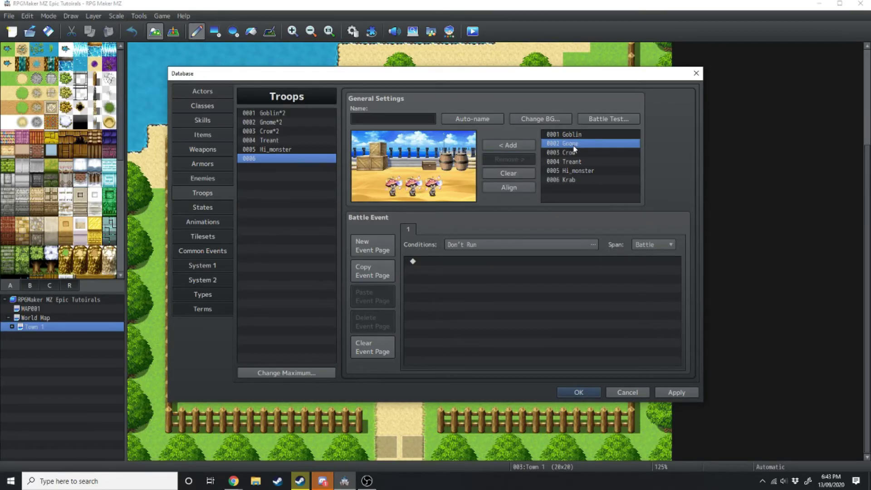
pyautogui.click(524, 173)
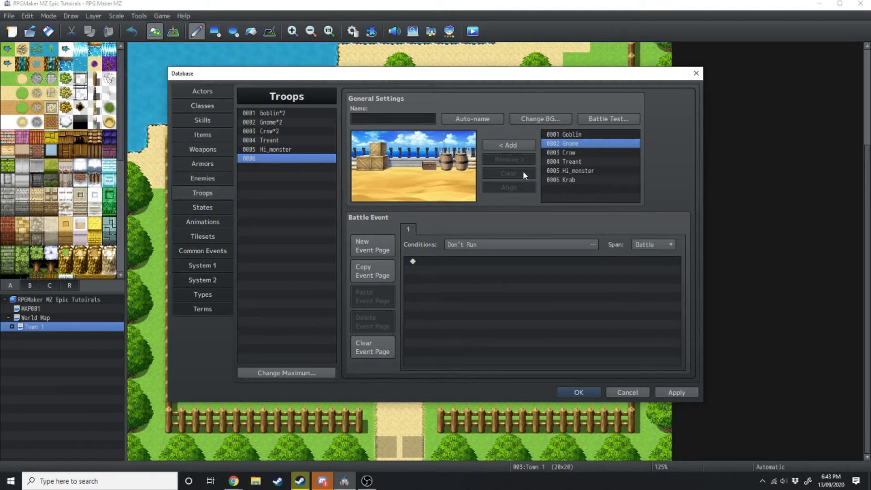
# Add three Krabs to the troop in a staggered group, then auto-name the troop and apply the changes.
pyautogui.click(564, 182)
pyautogui.doubleClick(564, 182)
pyautogui.doubleClick(564, 181)
pyautogui.doubleClick(564, 182)
pyautogui.moveTo(388, 191)
pyautogui.mouseDown()
pyautogui.moveTo(378, 192)
pyautogui.moveTo(397, 176)
pyautogui.mouseUp()
pyautogui.moveTo(442, 190); pyautogui.dragTo(411, 185)
pyautogui.click(472, 119)
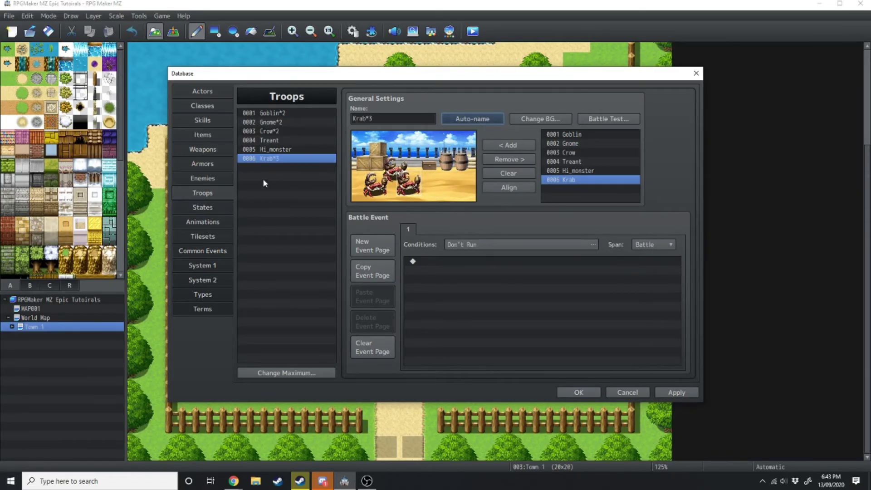
pyautogui.click(676, 392)
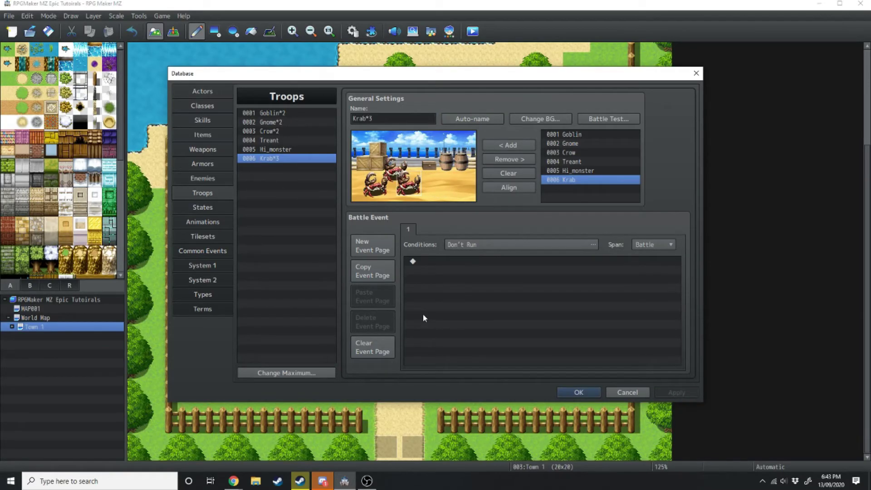
# Set the game's battle screen to Side-view and its battle system to Time Progress (Active).
pyautogui.click(206, 268)
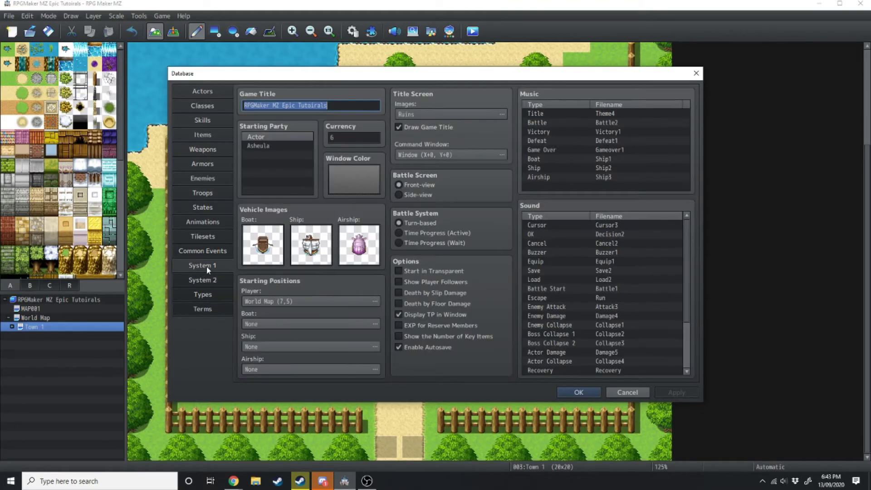
pyautogui.click(398, 194)
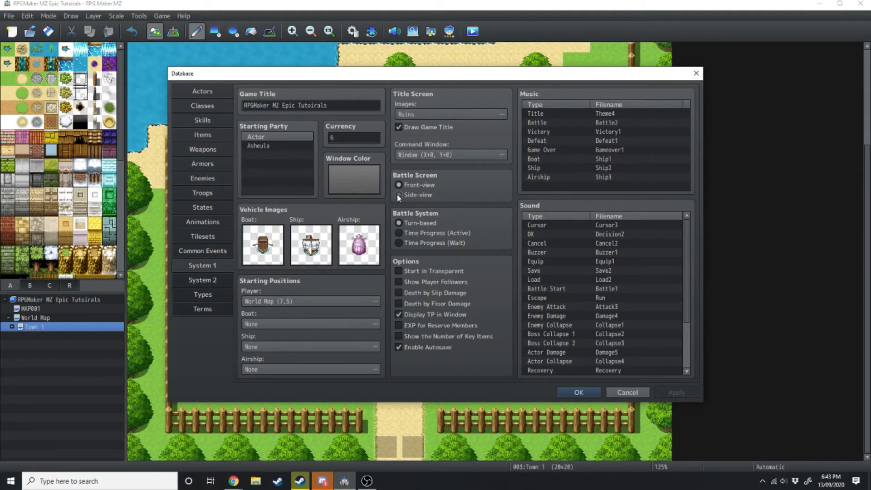
pyautogui.click(400, 236)
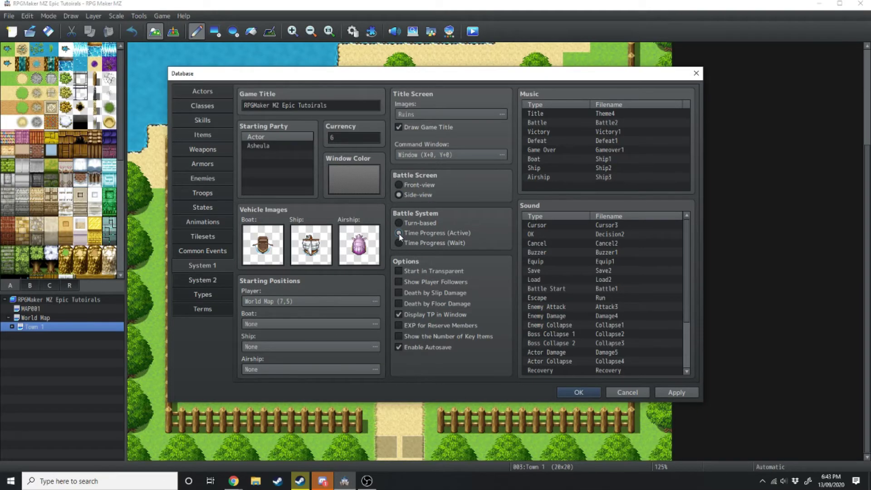
pyautogui.click(271, 166)
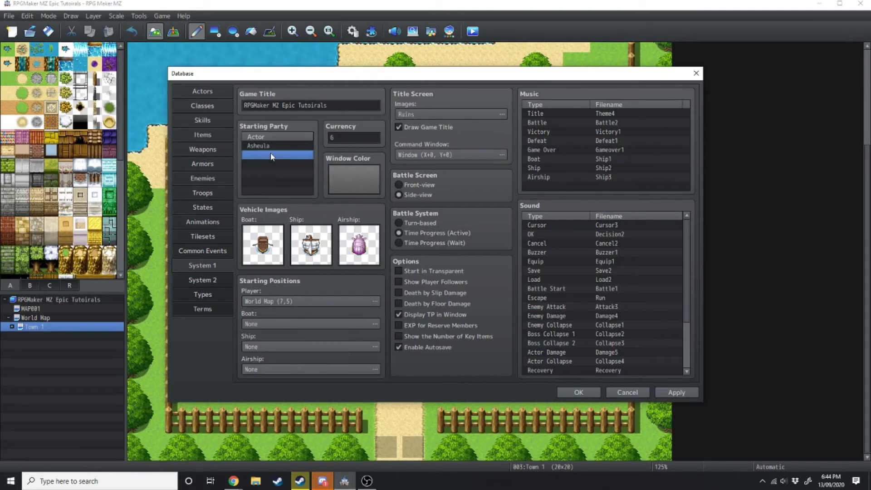
pyautogui.doubleClick(271, 154)
pyautogui.click(271, 155)
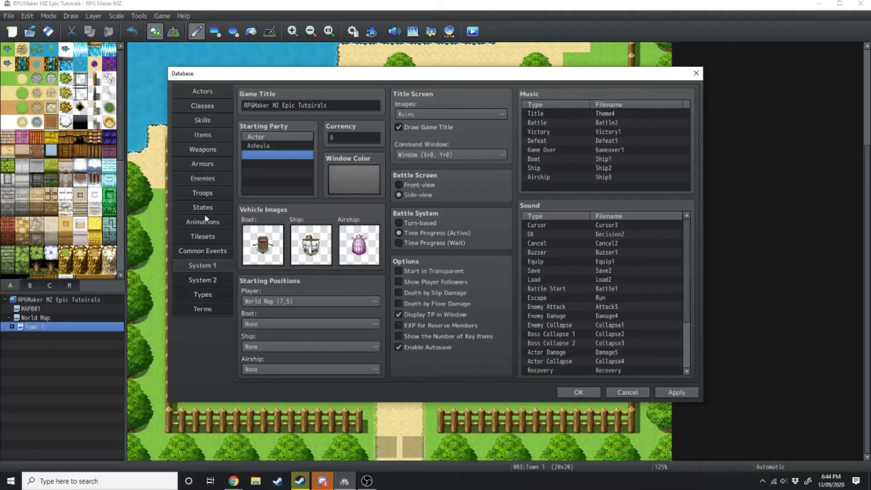
# Start a battle test of the Krab*3 troop with Asheula at level 1, leaving the other party slots empty.
pyautogui.click(202, 193)
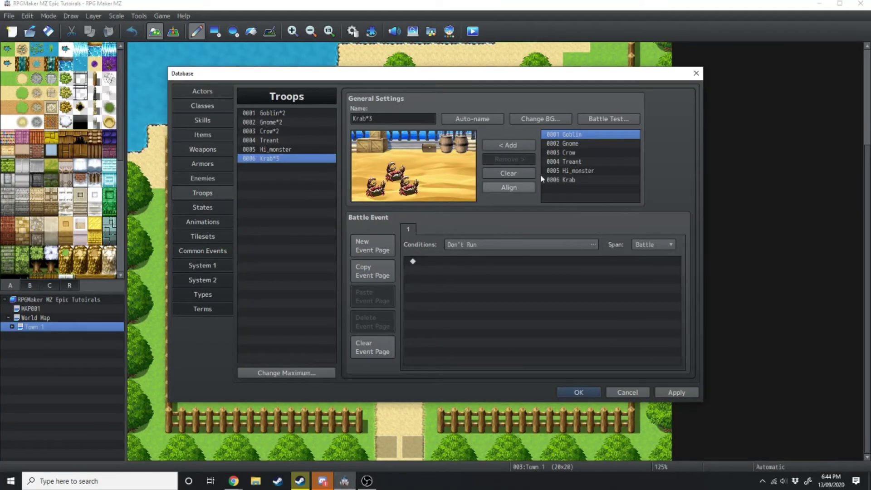
pyautogui.click(609, 118)
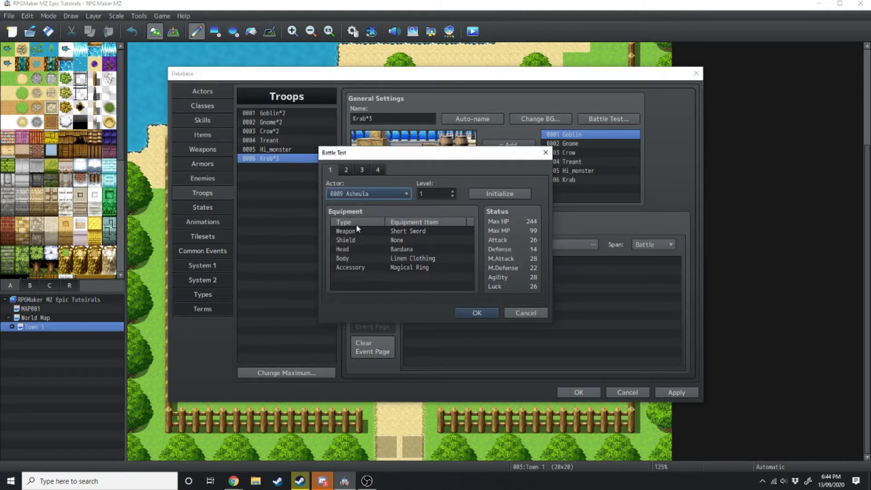
pyautogui.click(347, 170)
pyautogui.click(362, 170)
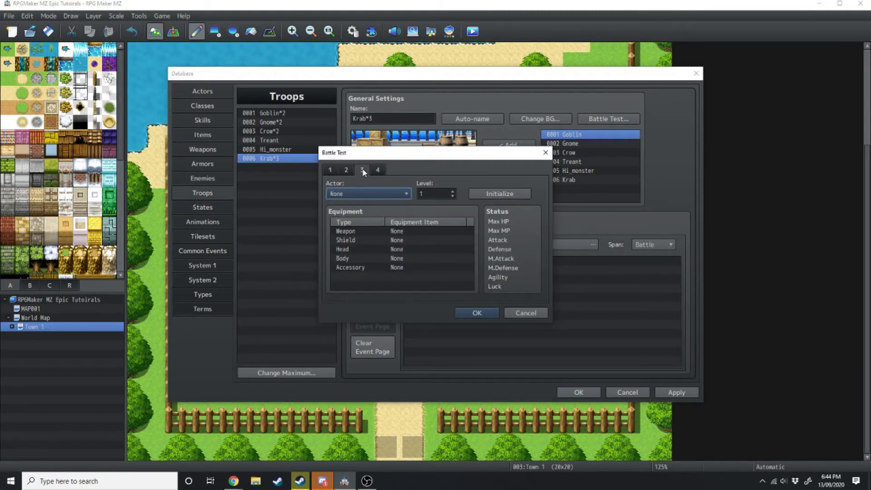
pyautogui.click(340, 168)
pyautogui.click(359, 169)
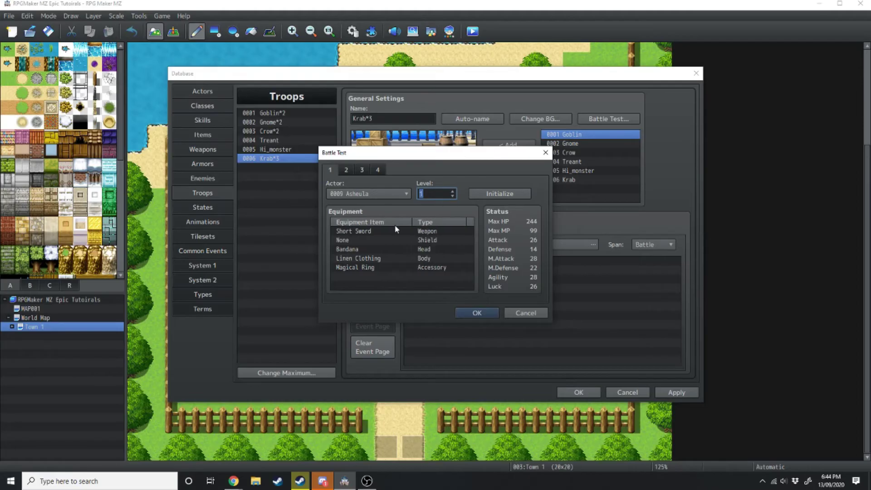
pyautogui.click(477, 313)
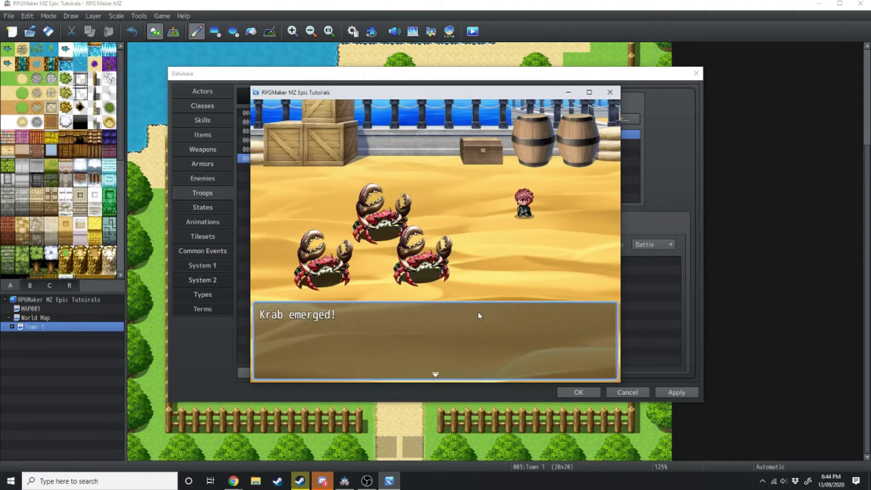
# Fight the Krabs with Asheula using Attack and the Flame I spell, and close the battle test.
pyautogui.click(432, 343)
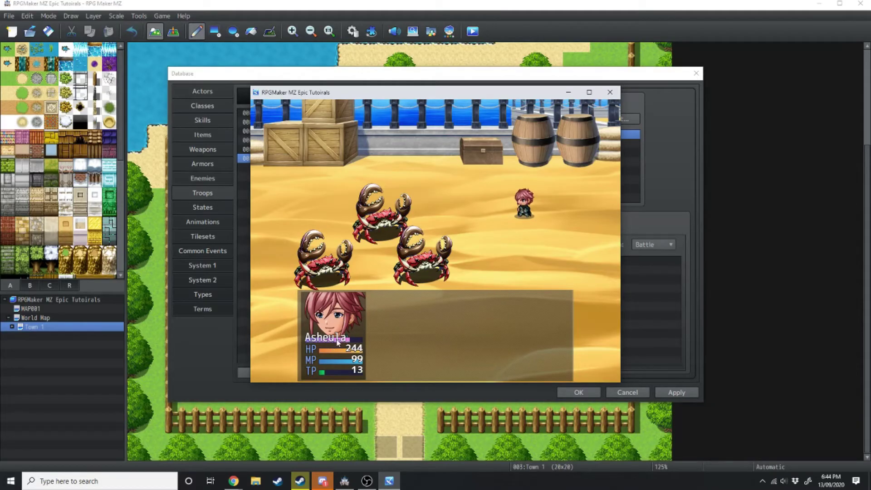
pyautogui.click(546, 308)
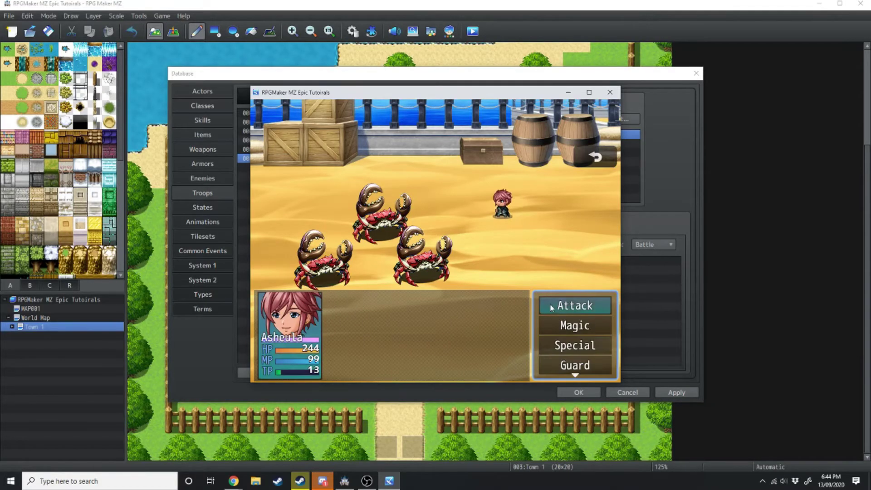
pyautogui.click(544, 306)
pyautogui.click(315, 303)
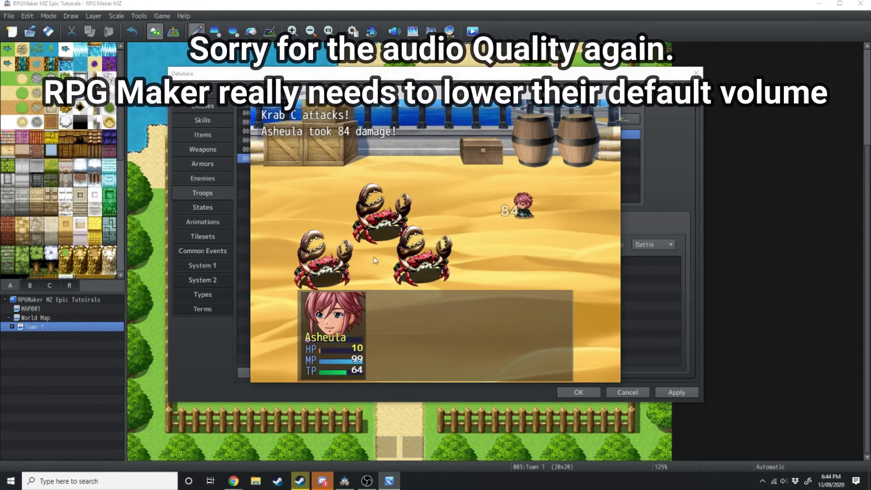
pyautogui.click(558, 325)
pyautogui.click(379, 300)
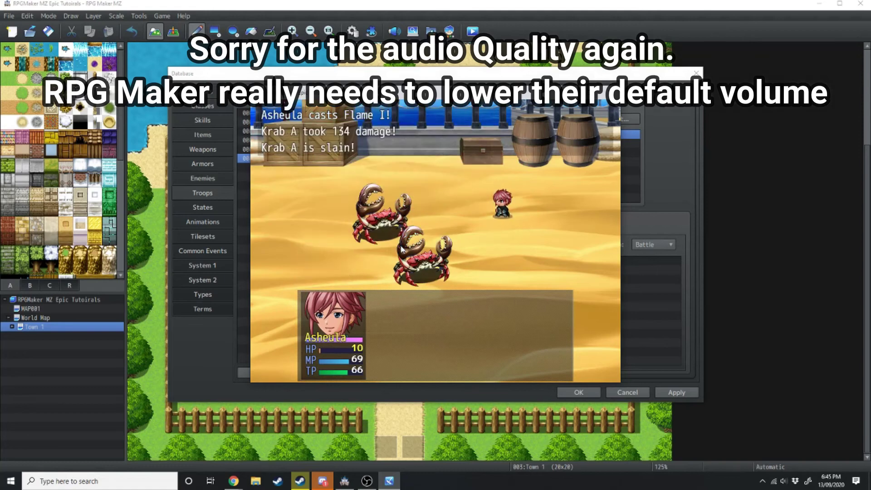
pyautogui.hotkey('alt', 'F4')
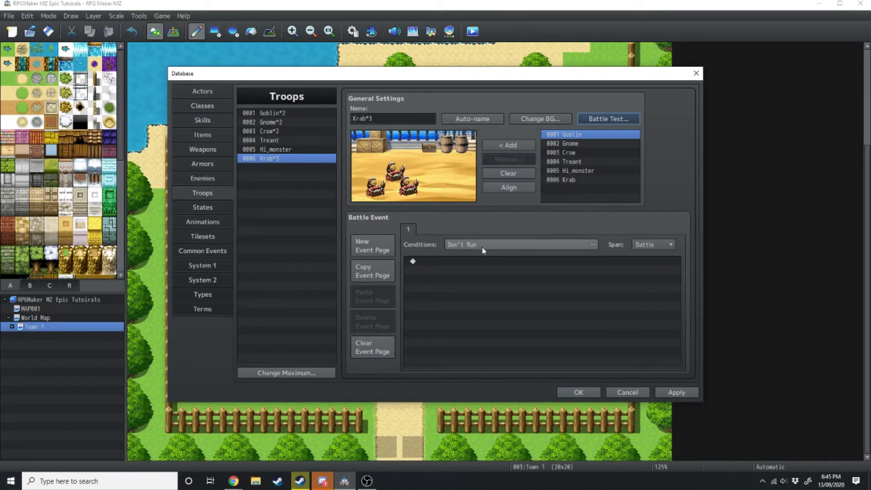
# Set the Krab enemy's Attack to 20 and its M.Defense to 10, and apply the changes.
pyautogui.click(214, 178)
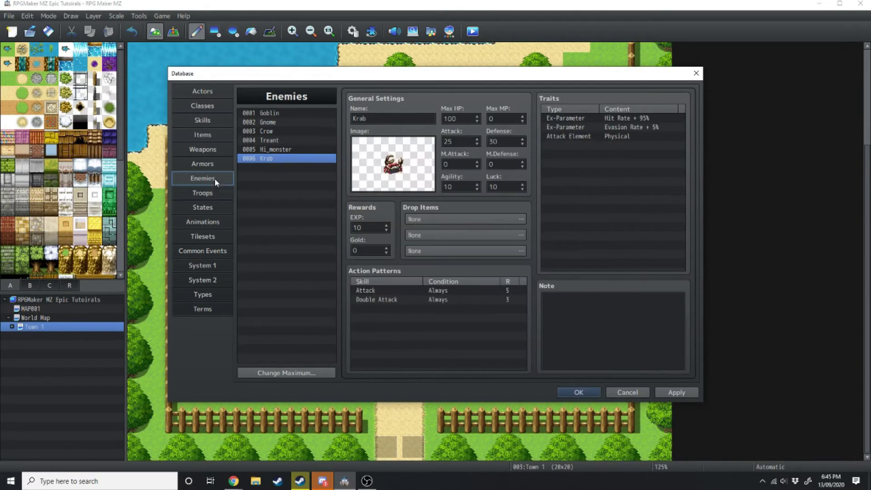
pyautogui.doubleClick(455, 142)
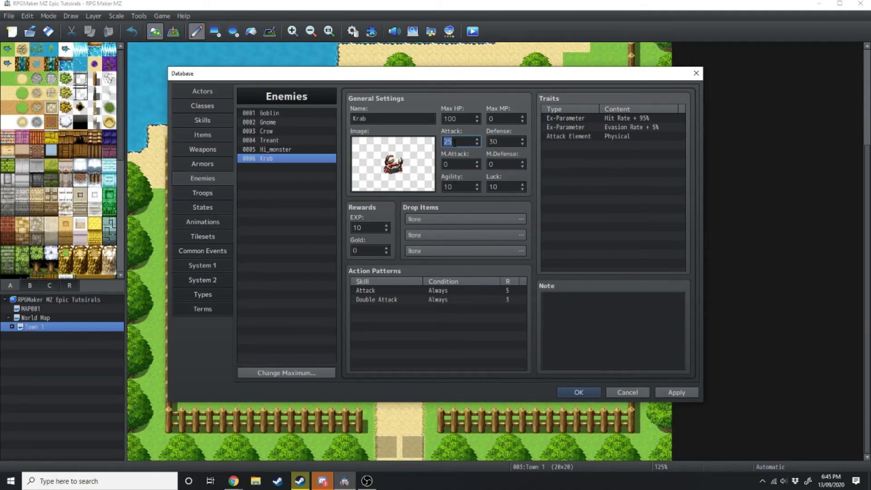
pyautogui.write('20')
pyautogui.click(509, 165)
pyautogui.press('BackSpace')
pyautogui.write('10')
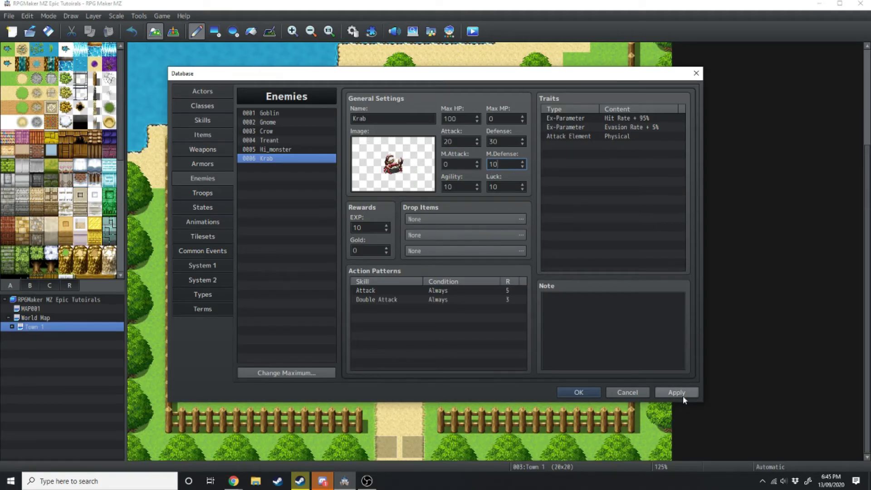
pyautogui.click(678, 393)
# Battle-test the Krab*3 troop again with the same party and attack with Asheula.
pyautogui.click(201, 193)
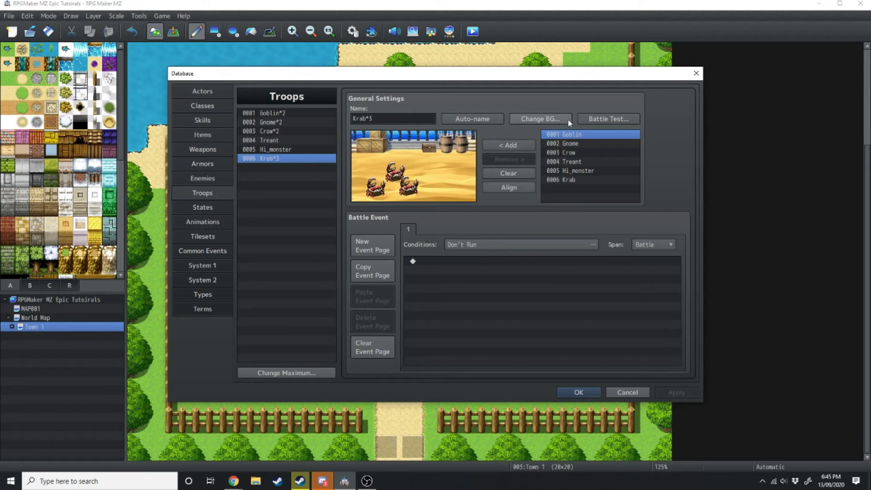
pyautogui.click(609, 119)
pyautogui.press('Return')
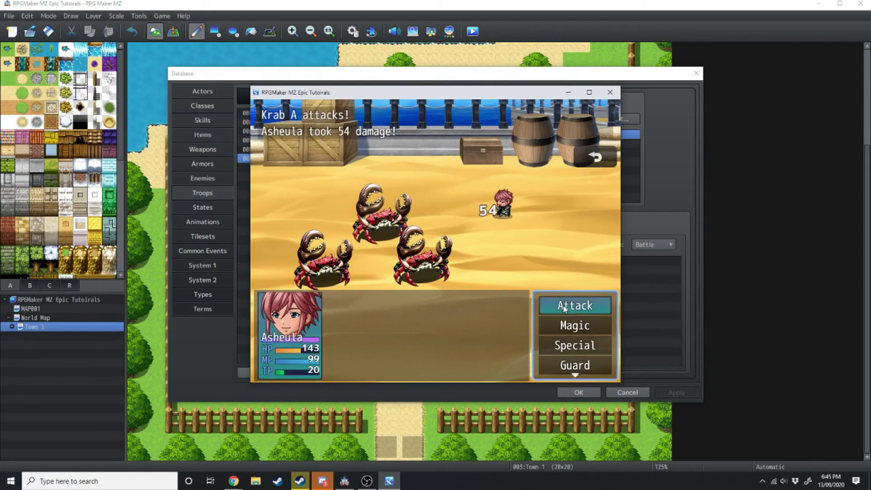
pyautogui.press('Return')
pyautogui.press('Return')
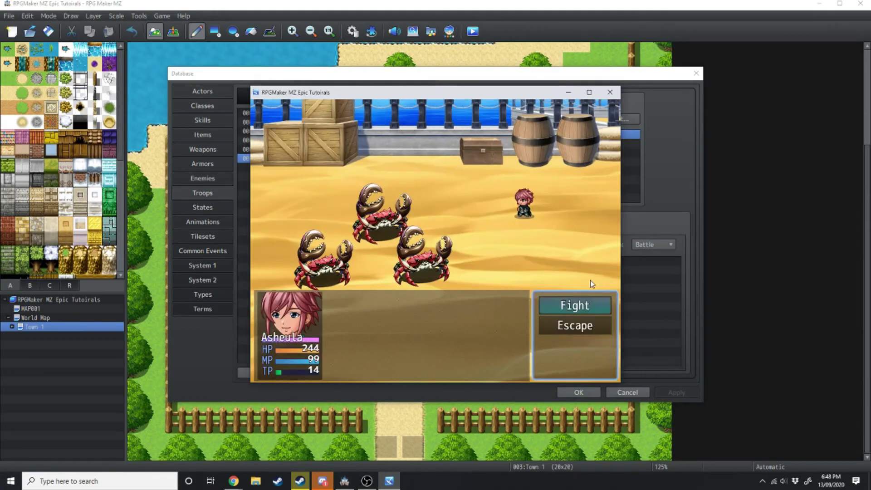
# Fight the three Krabs in a fresh battle test until it ends and return to the database.
pyautogui.click(575, 305)
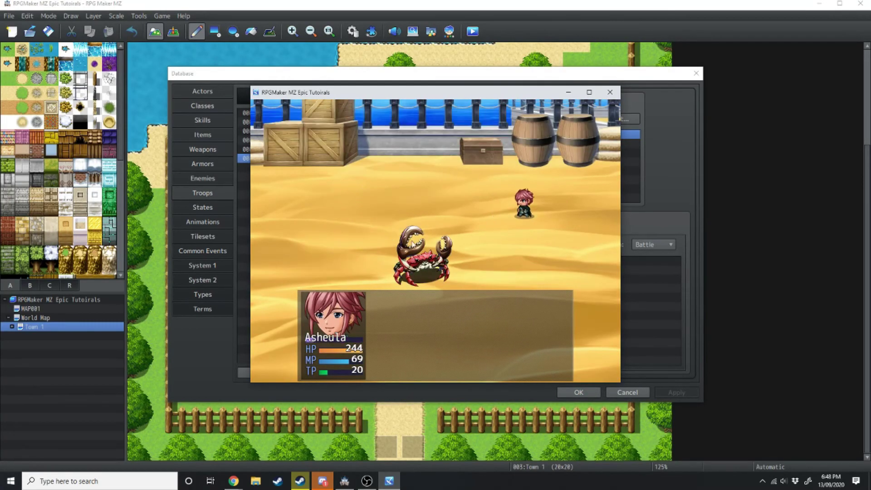
pyautogui.press('Return')
pyautogui.press('Return')
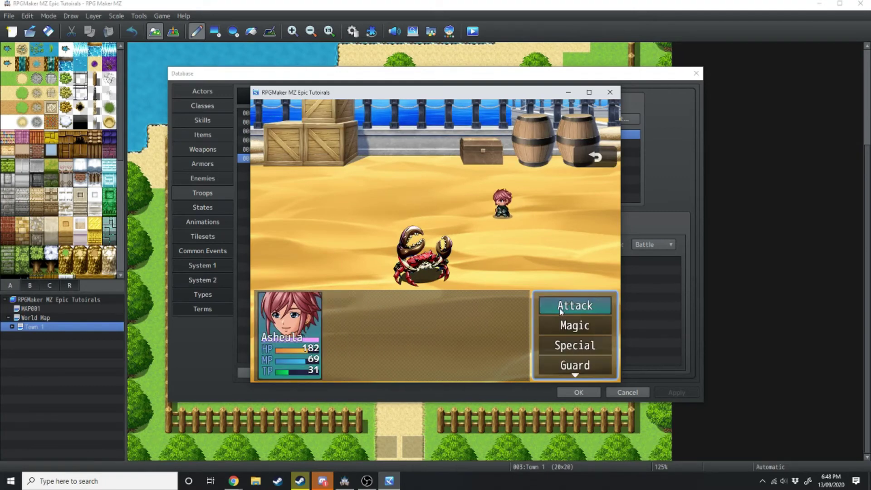
pyautogui.press('Return')
pyautogui.press('Return')
pyautogui.press('Return')
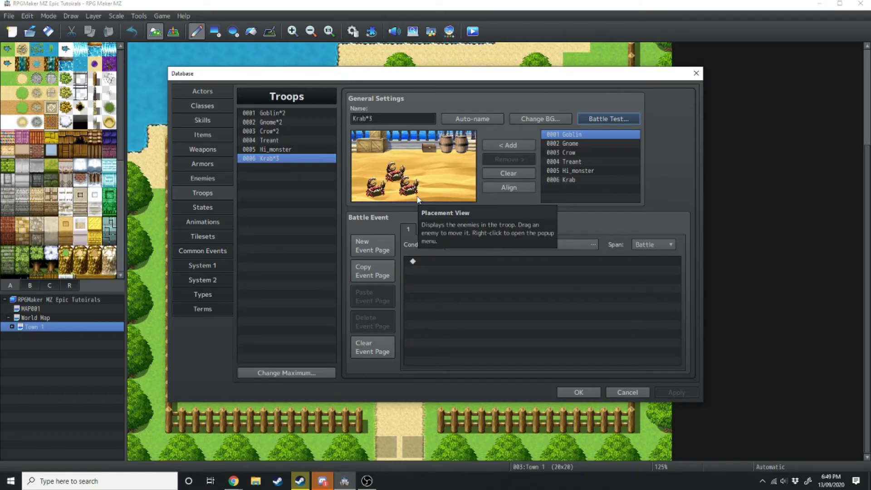
# Confirm the database changes and start a new encounter with the Krab*3 troop in the World Map's properties.
pyautogui.click(573, 393)
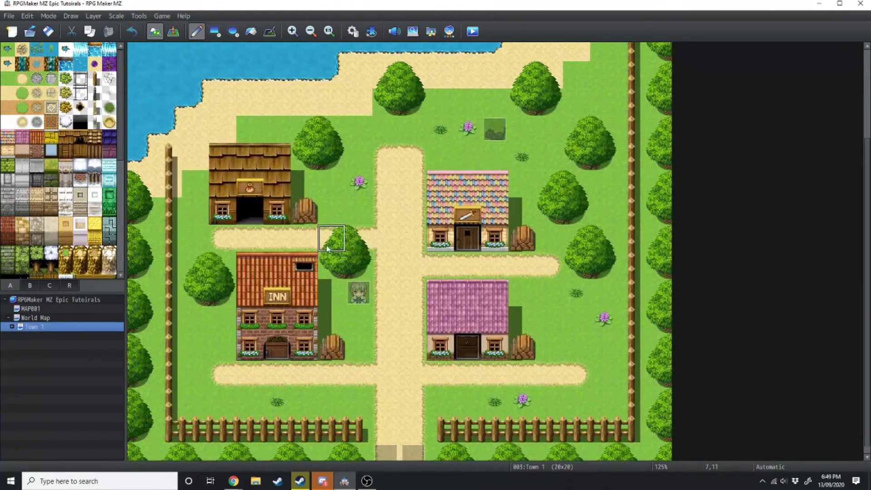
pyautogui.scroll(2, 329, 249)
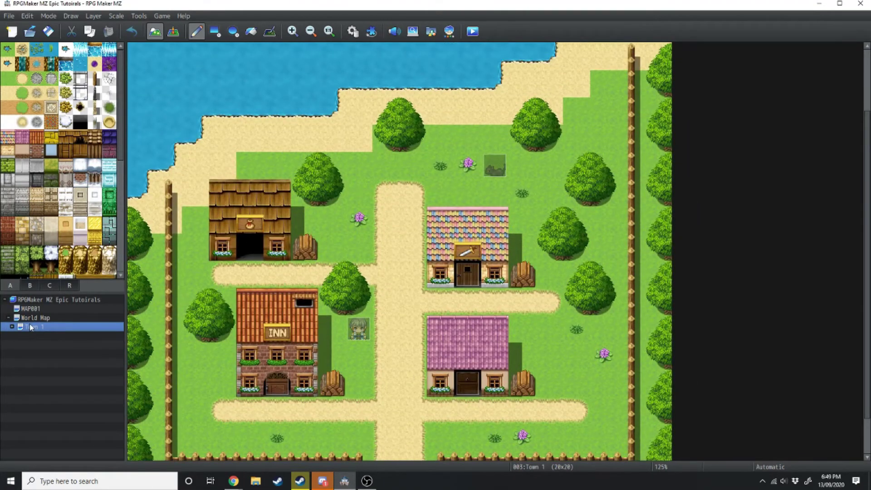
pyautogui.click(32, 318)
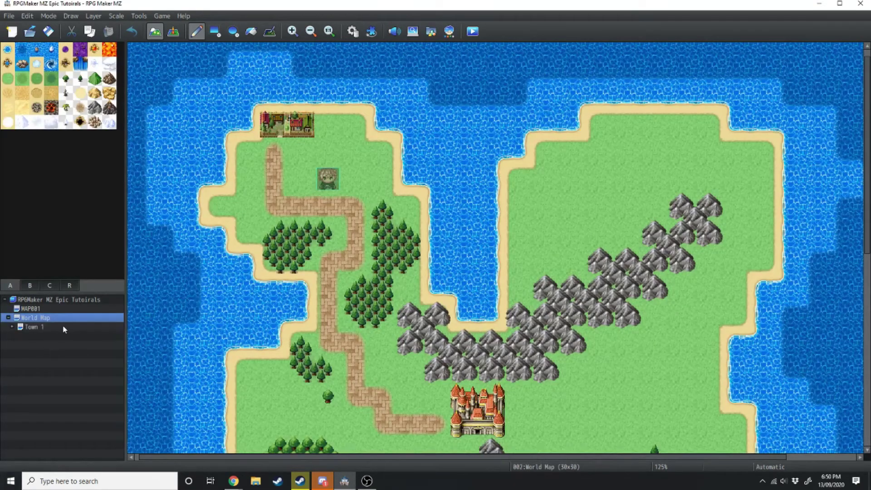
pyautogui.press('space')
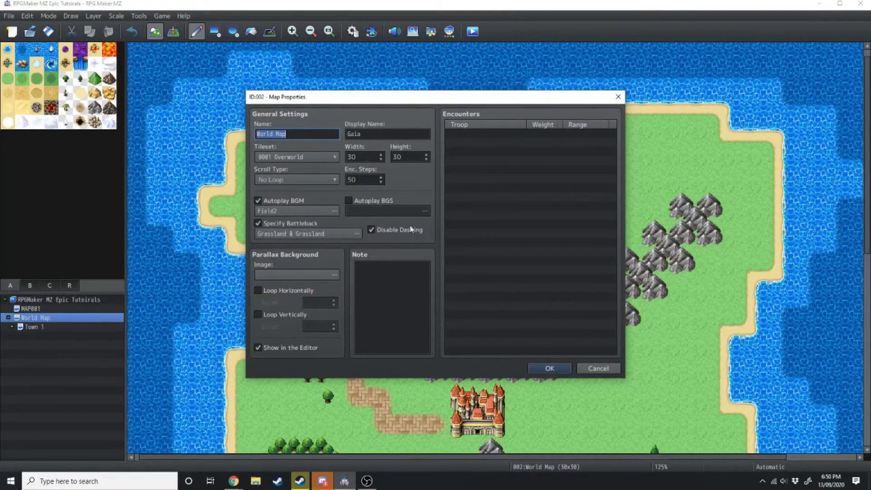
pyautogui.doubleClick(480, 133)
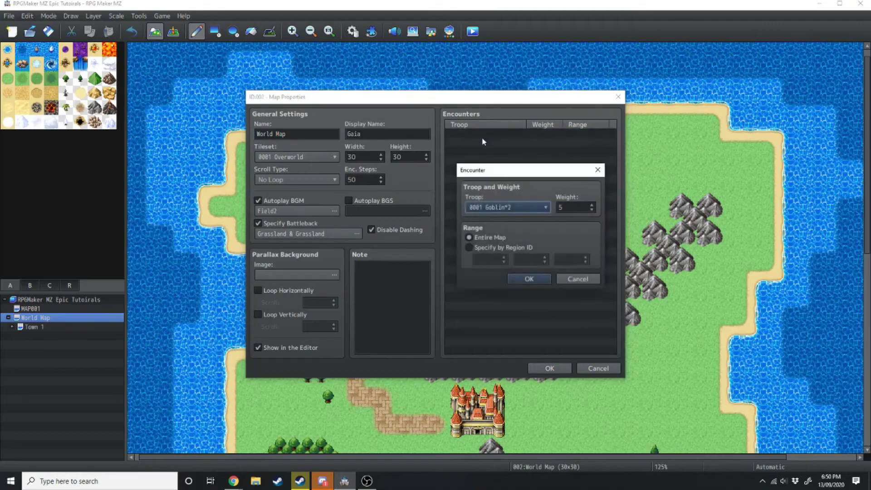
pyautogui.click(528, 207)
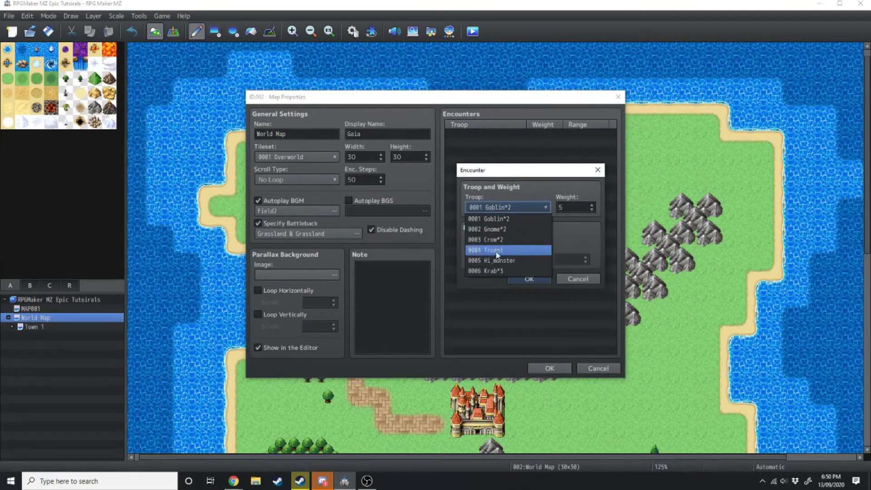
pyautogui.click(502, 271)
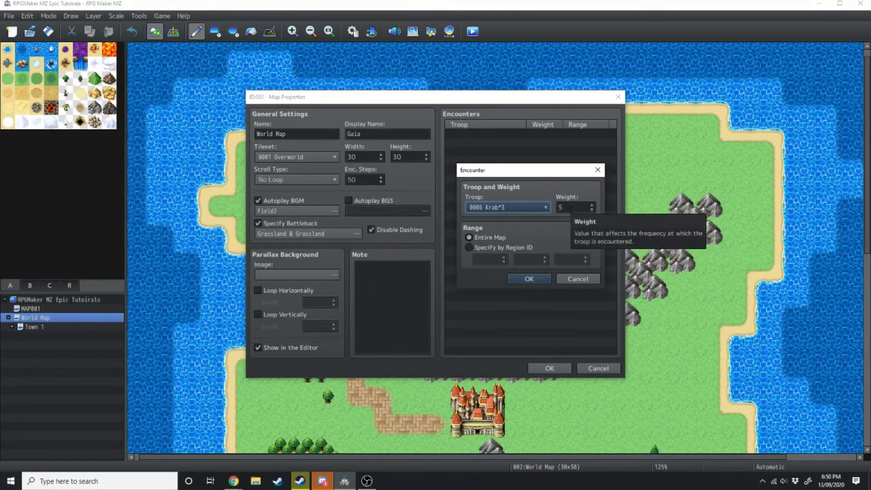
# Confirm the encounter with weight 5 and range Entire Map, and set the World Map's encounter steps to 30.
pyautogui.doubleClick(570, 208)
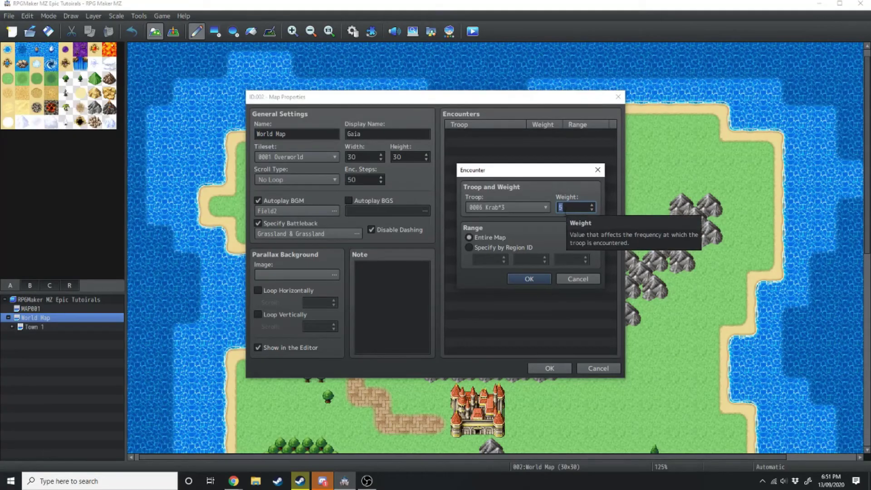
pyautogui.click(470, 247)
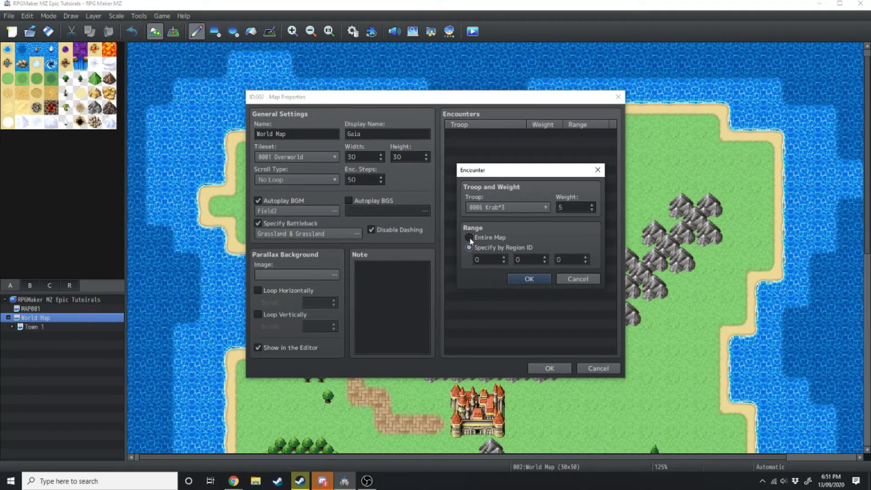
pyautogui.click(469, 238)
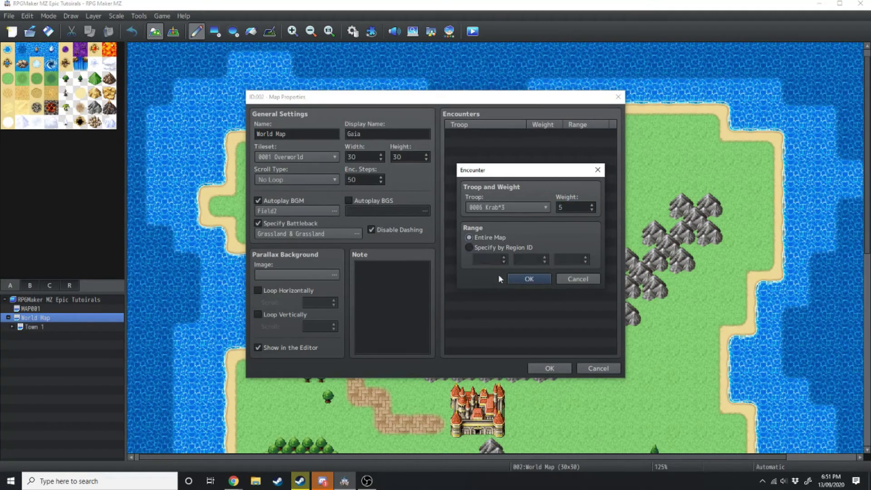
pyautogui.click(530, 280)
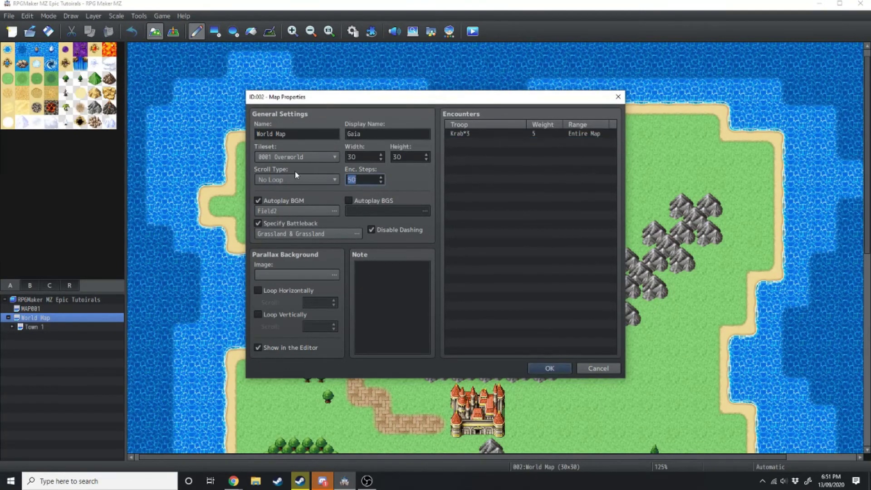
pyautogui.write('30')
pyautogui.click(555, 369)
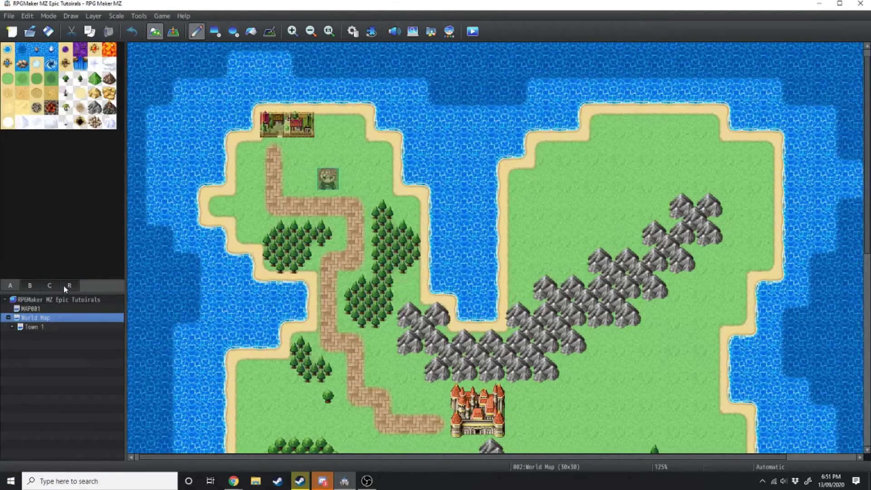
# Examine the region ID palette with region 1 over the World Map and review the map's encounter properties.
pyautogui.click(68, 285)
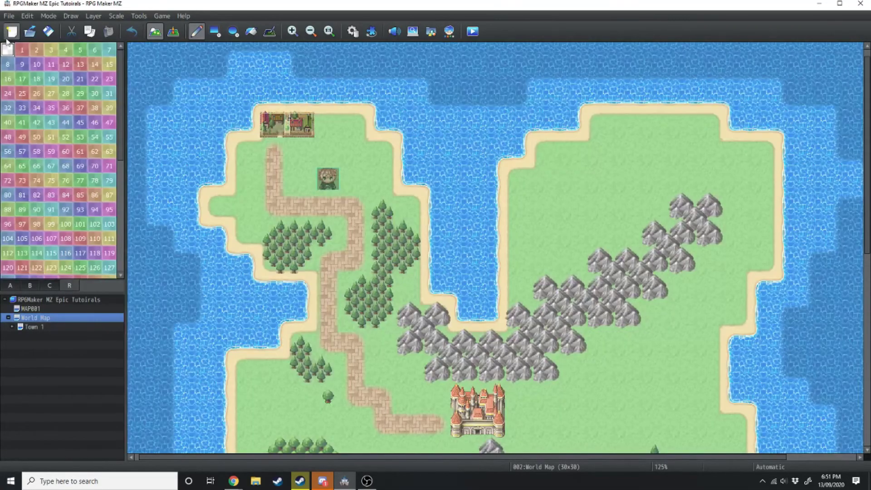
pyautogui.click(21, 50)
pyautogui.moveTo(218, 207)
pyautogui.mouseDown()
pyautogui.moveTo(244, 211)
pyautogui.moveTo(232, 150)
pyautogui.moveTo(261, 126)
pyautogui.moveTo(333, 123)
pyautogui.moveTo(382, 141)
pyautogui.moveTo(409, 203)
pyautogui.moveTo(437, 343)
pyautogui.moveTo(502, 318)
pyautogui.moveTo(529, 164)
pyautogui.moveTo(604, 122)
pyautogui.moveTo(658, 112)
pyautogui.moveTo(760, 138)
pyautogui.moveTo(777, 197)
pyautogui.moveTo(770, 297)
pyautogui.mouseUp()
pyautogui.press('F5')
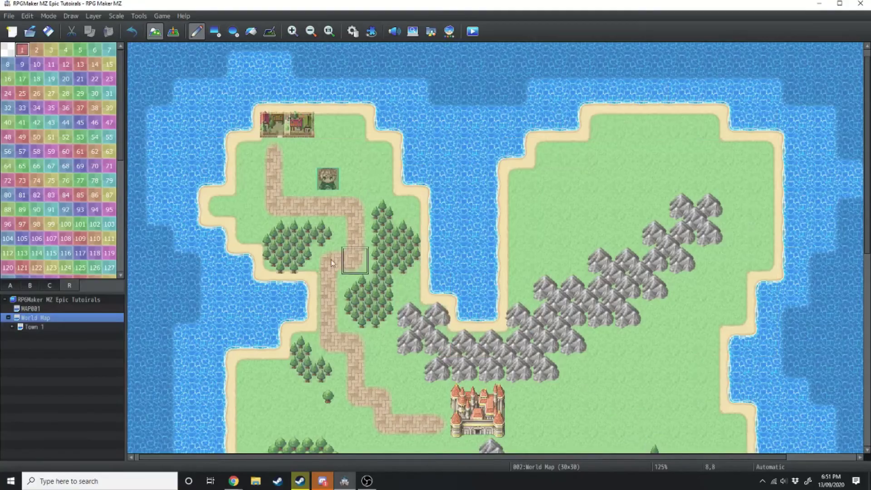
pyautogui.doubleClick(45, 320)
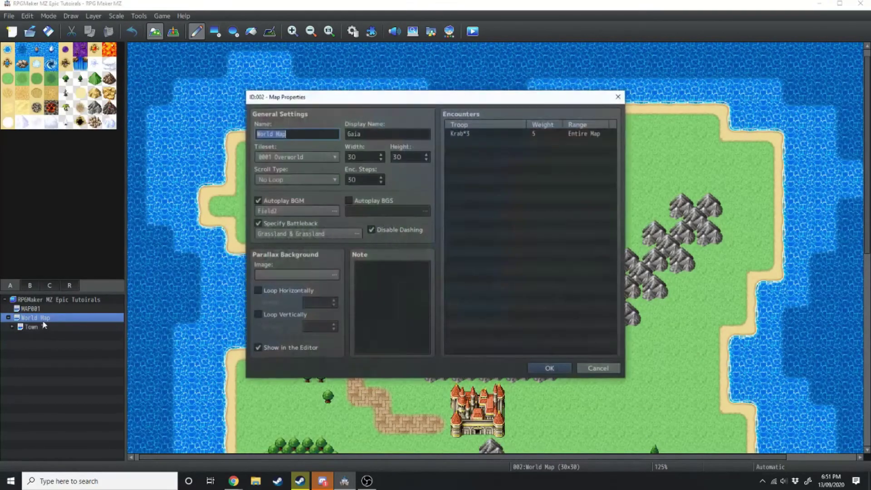
pyautogui.click(550, 368)
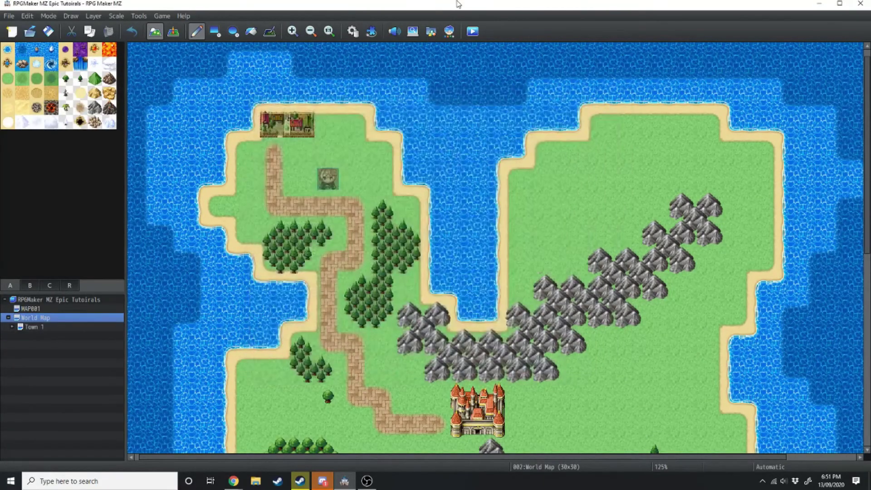
# Launch a playtest of the project, saving the changes, and start a new game on the World Map.
pyautogui.click(473, 31)
pyautogui.click(426, 251)
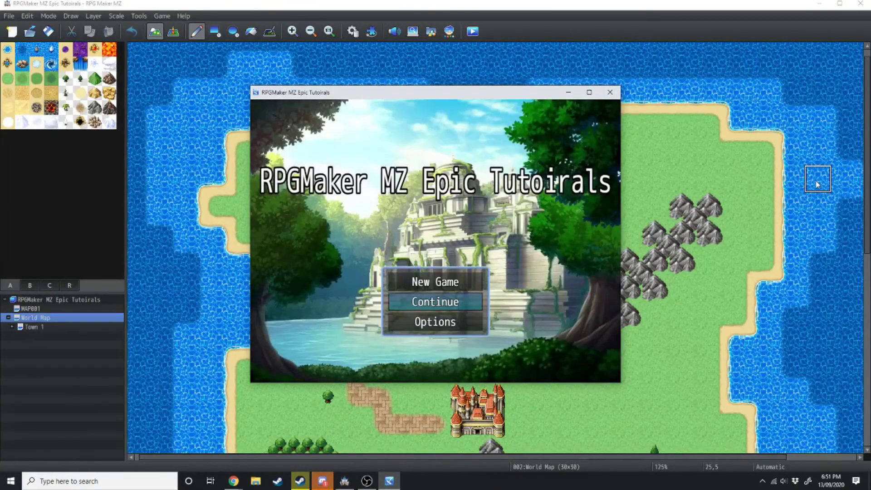
pyautogui.press('Up')
pyautogui.press('Return')
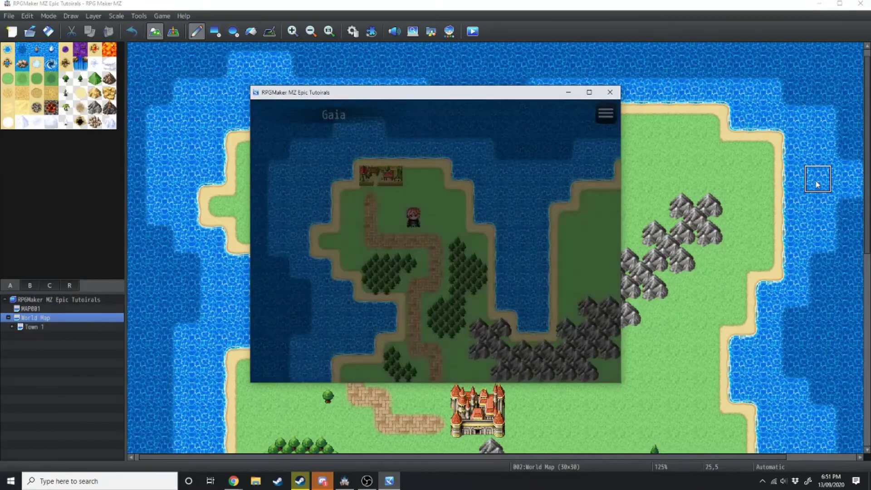
# Walk around the World Map until the random encounter triggers and defeat the three Krabs.
pyautogui.press('Left')
pyautogui.press('Up')
pyautogui.press('Down')
pyautogui.press('Right')
pyautogui.press('Right')
pyautogui.press('Up')
pyautogui.press('Left')
pyautogui.press('Right')
pyautogui.press('Left')
pyautogui.press('Left')
pyautogui.press('Down')
pyautogui.press('Down')
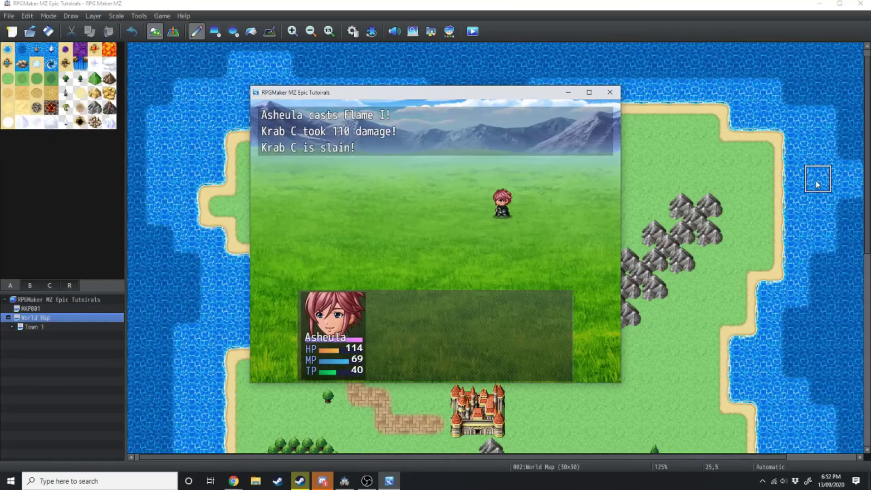
# Review the hero's status screen for the experience gained, then close the playtest.
pyautogui.press('Escape')
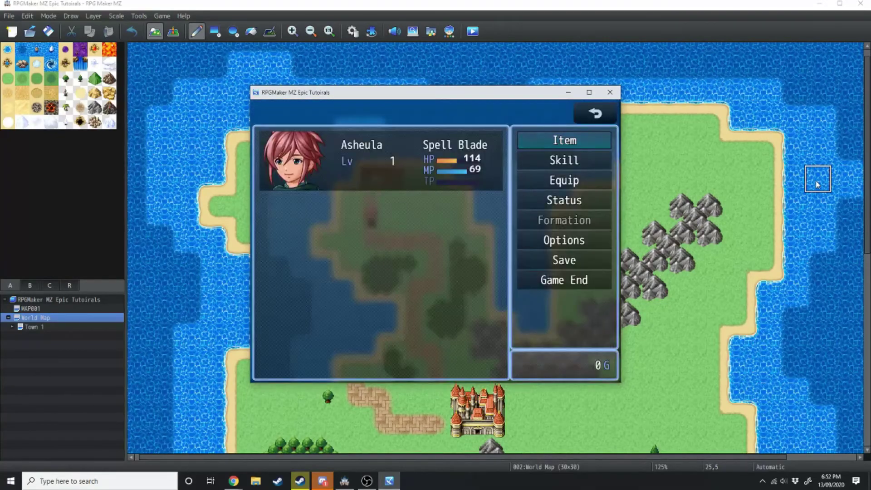
pyautogui.press('Down')
pyautogui.press('Down')
pyautogui.press('Down')
pyautogui.press('Return')
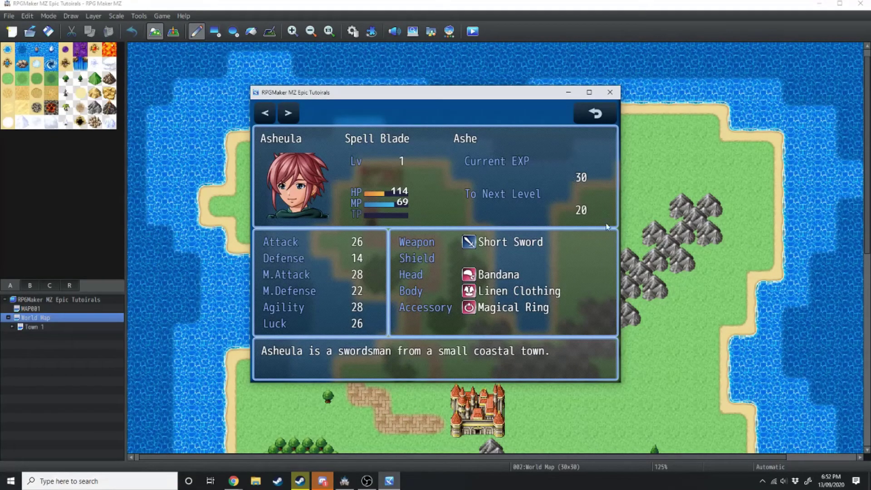
pyautogui.hotkey('alt', 'F4')
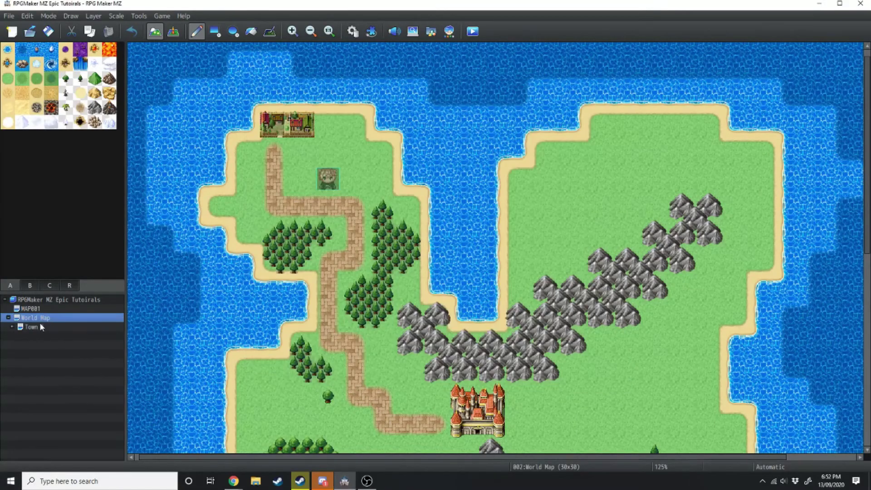
# Create a moustached villager event on Town 1's beach at tile 8,5 with the message "THE CRABS ARE ATTACKING!" and matching face.
pyautogui.click(32, 327)
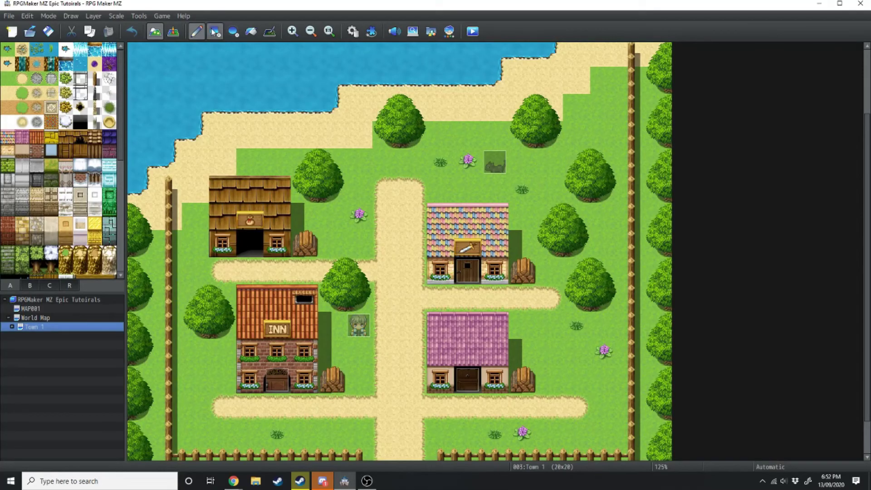
pyautogui.press('F6')
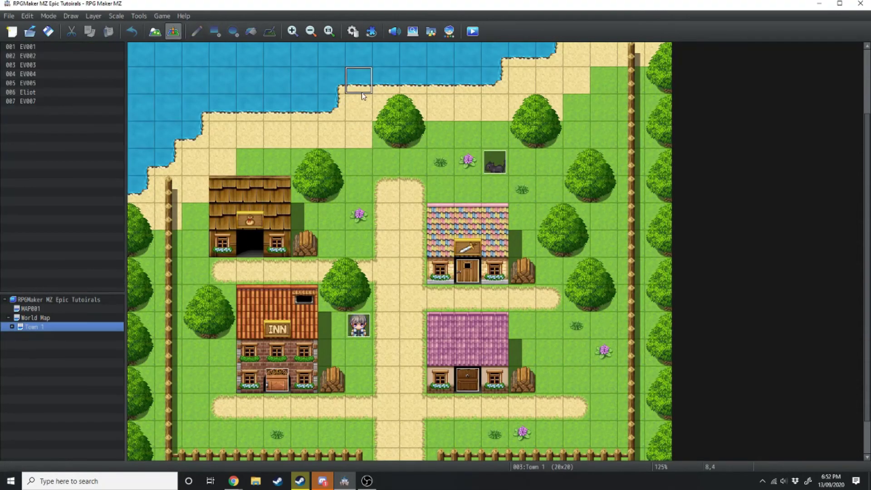
pyautogui.doubleClick(361, 92)
pyautogui.doubleClick(232, 278)
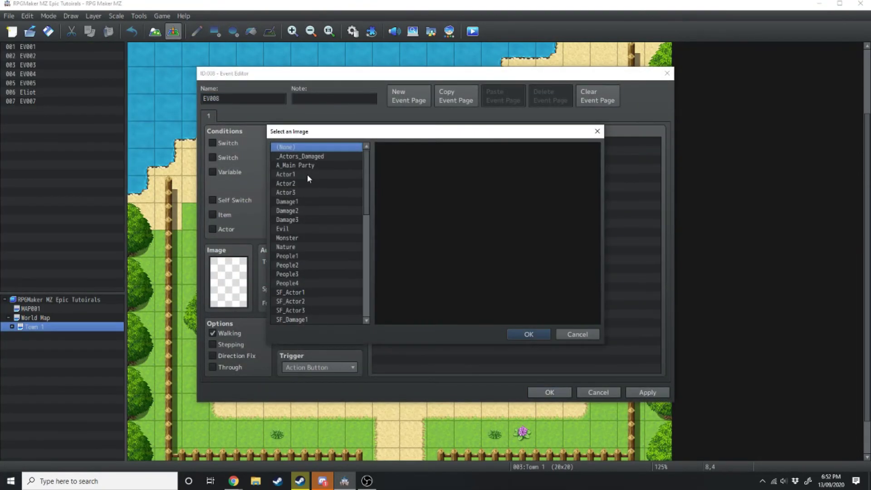
pyautogui.click(308, 174)
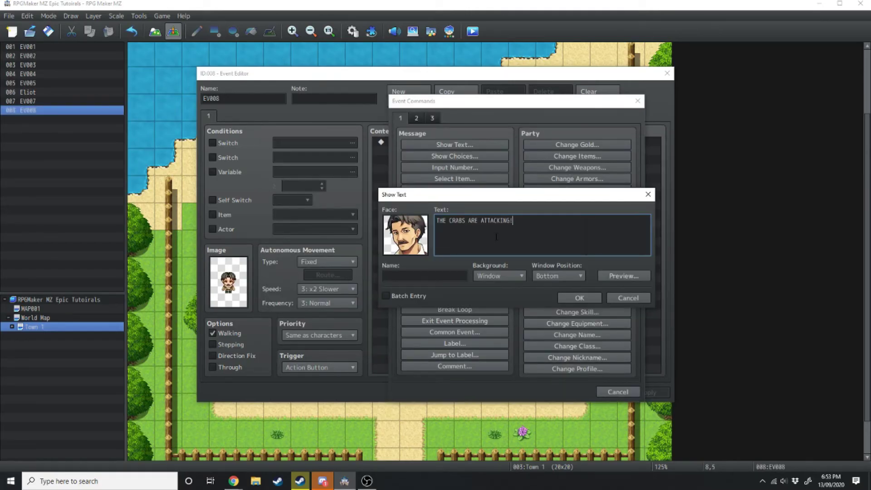
pyautogui.click(580, 297)
pyautogui.click(410, 148)
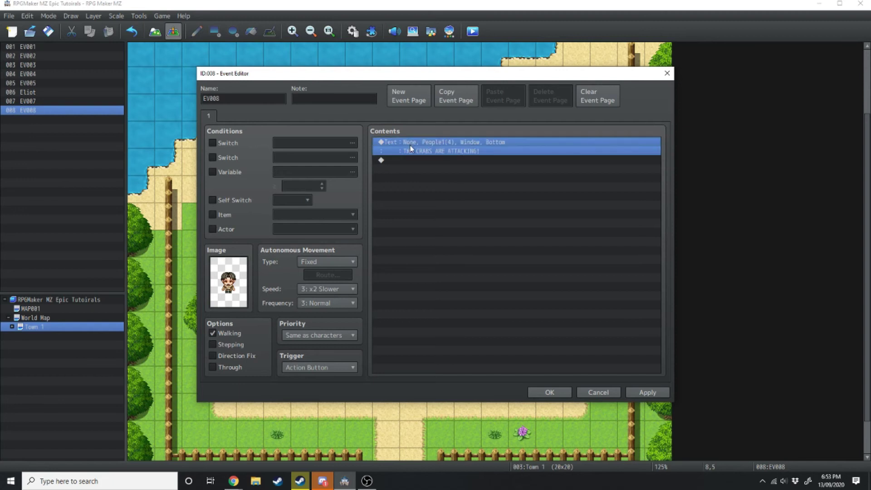
# Add a Battle Processing command to the event after the text, directly designating the Krab*3 troop.
pyautogui.doubleClick(410, 162)
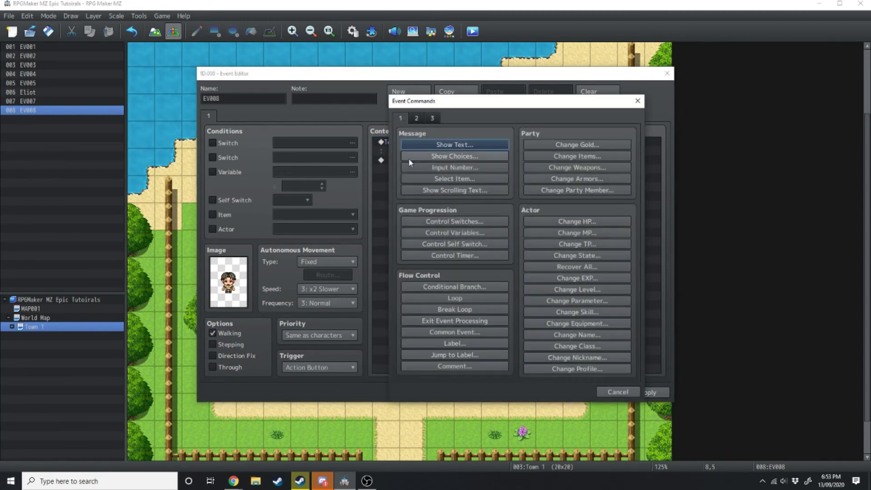
pyautogui.click(432, 118)
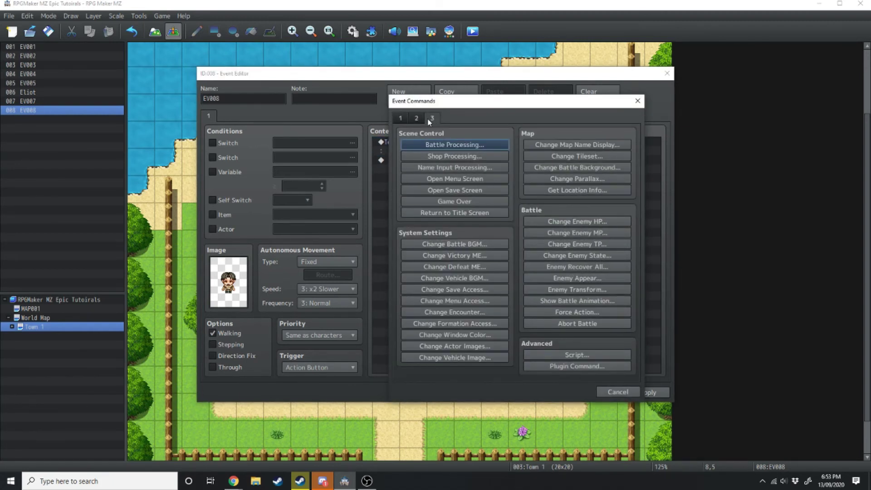
pyautogui.click(459, 144)
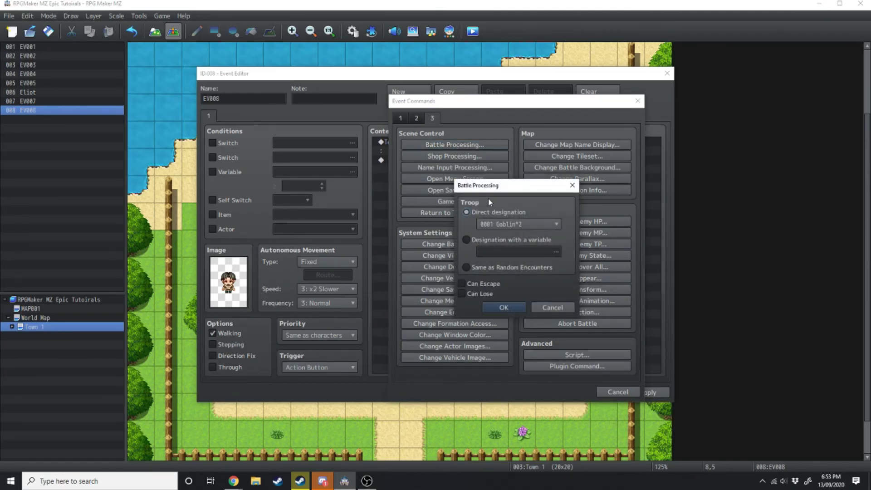
pyautogui.click(516, 224)
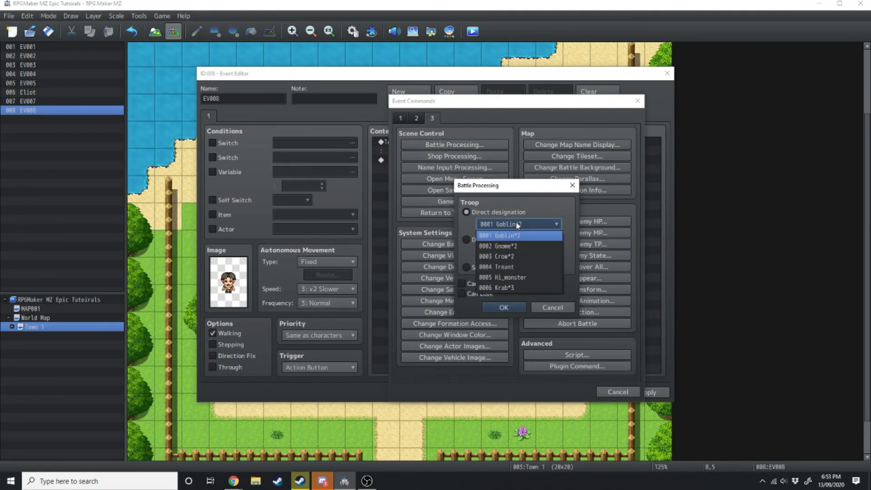
pyautogui.click(497, 286)
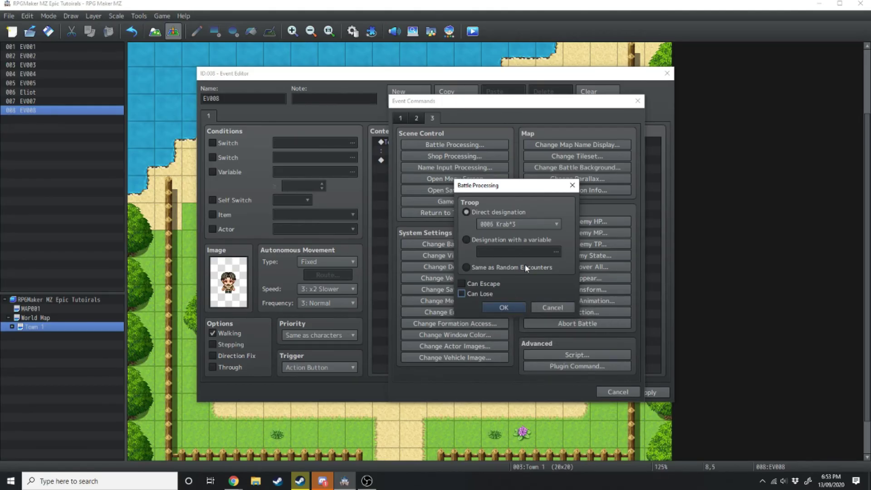
pyautogui.click(505, 308)
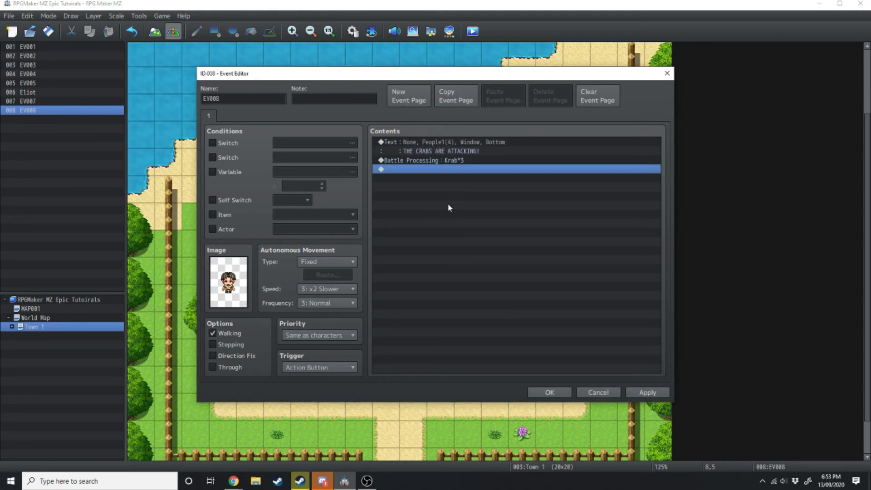
# Add the villager's message "YOU SAVED MY LITTLE LIFE FROM THE CRABBIE WABS!" after the battle and confirm the event.
pyautogui.click(421, 147)
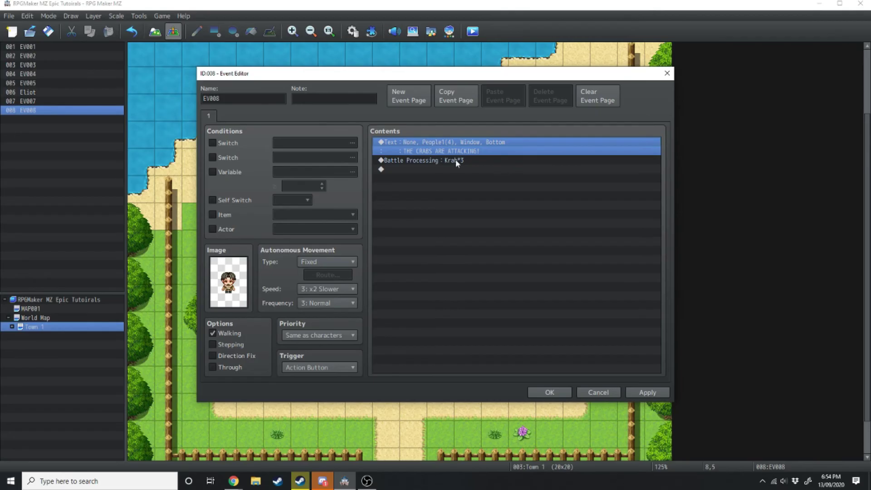
pyautogui.click(440, 170)
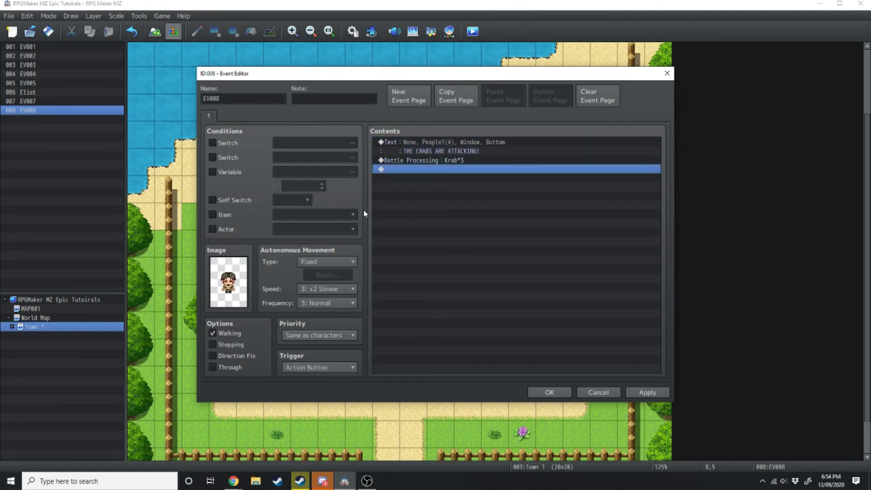
pyautogui.doubleClick(395, 170)
pyautogui.click(415, 146)
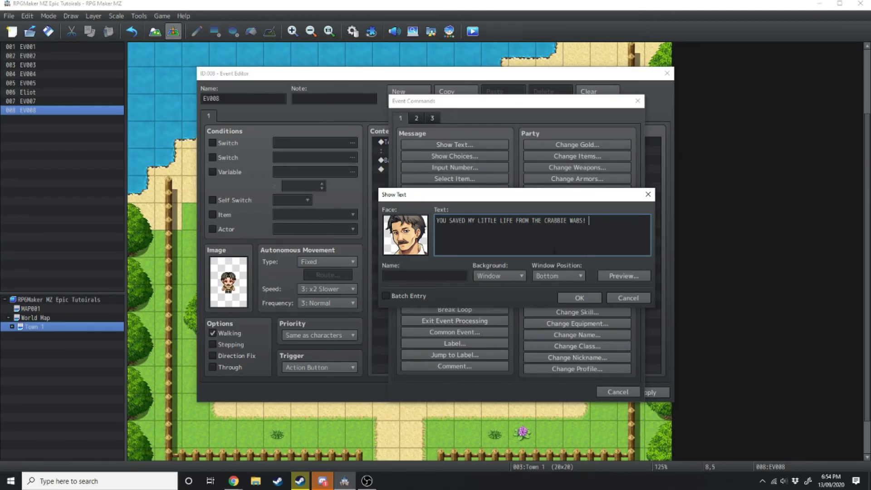
pyautogui.click(579, 297)
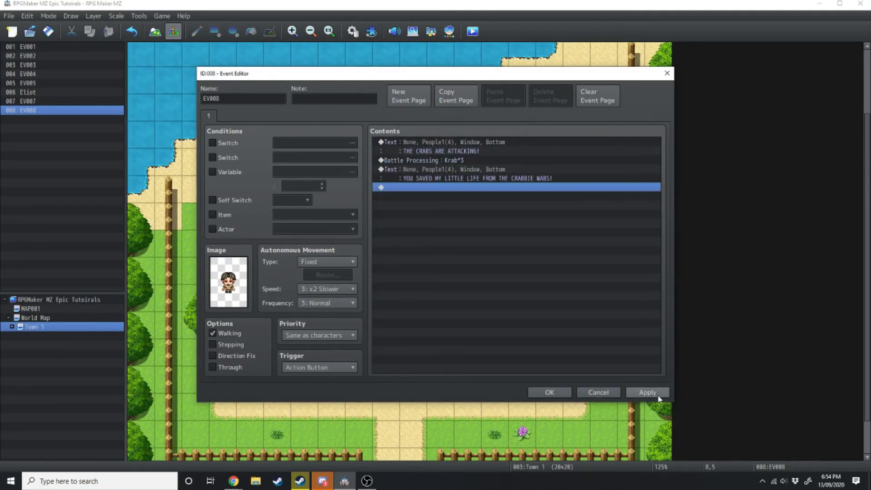
pyautogui.click(563, 392)
# Launch a new playtest, walk through the town to the villager on the beach and talk to him.
pyautogui.click(472, 30)
pyautogui.click(402, 251)
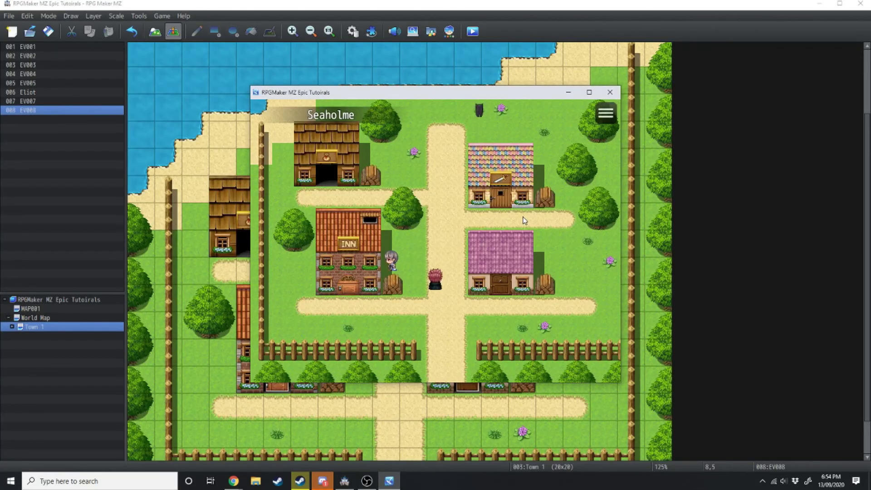
pyautogui.press('Up')
pyautogui.press('Up')
pyautogui.press('Up')
pyautogui.press('Up')
pyautogui.press('Right')
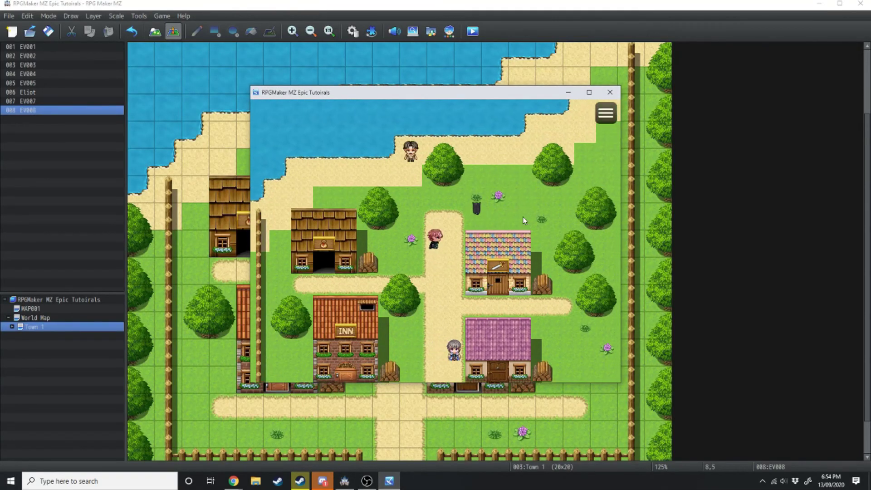
pyautogui.press('Up')
pyautogui.press('Left')
pyautogui.press('Up')
pyautogui.press('Left')
pyautogui.press('Return')
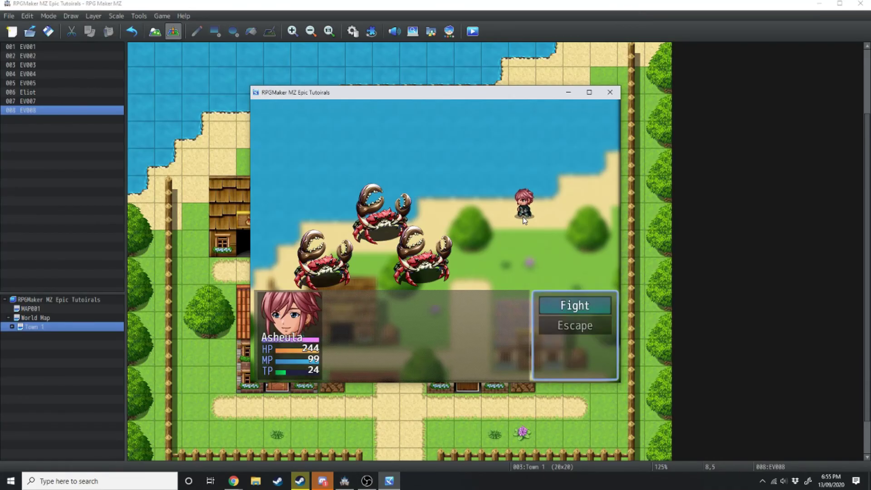
# Fight the three Krabs in the event battle and dismiss the victory messages.
pyautogui.press('Return')
pyautogui.press('Down')
pyautogui.press('Return')
pyautogui.press('Return')
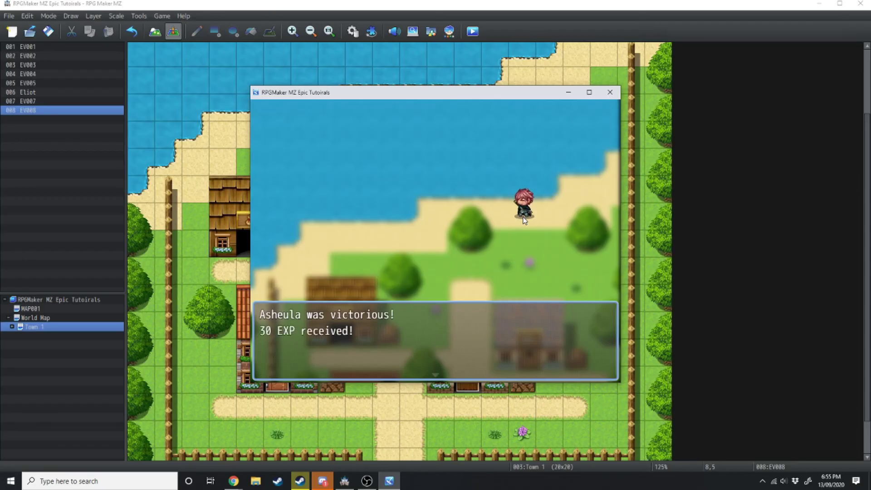
pyautogui.press('Return')
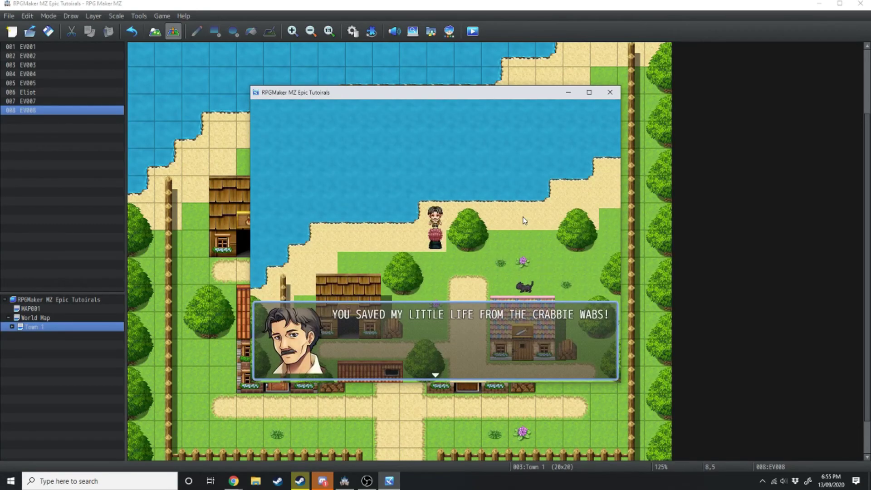
# Finish the villager's dialogue, walk away from him and close the playtest.
pyautogui.press('Return')
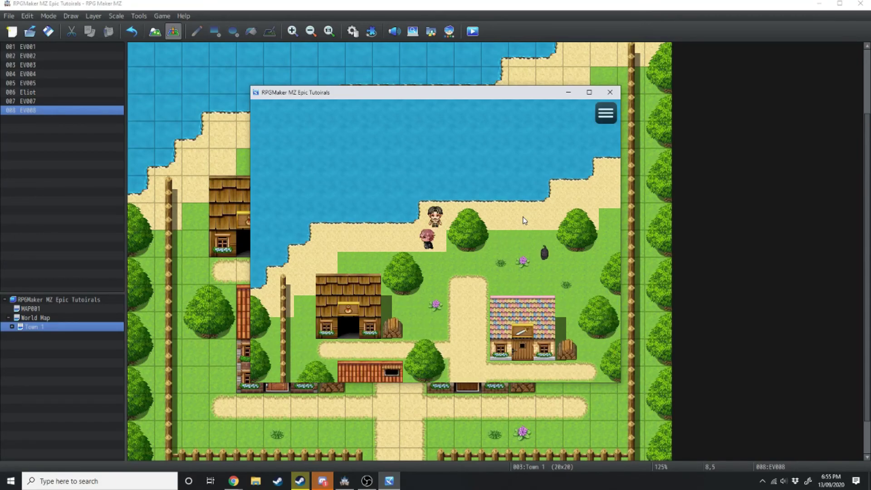
pyautogui.press('Down')
pyautogui.press('Down')
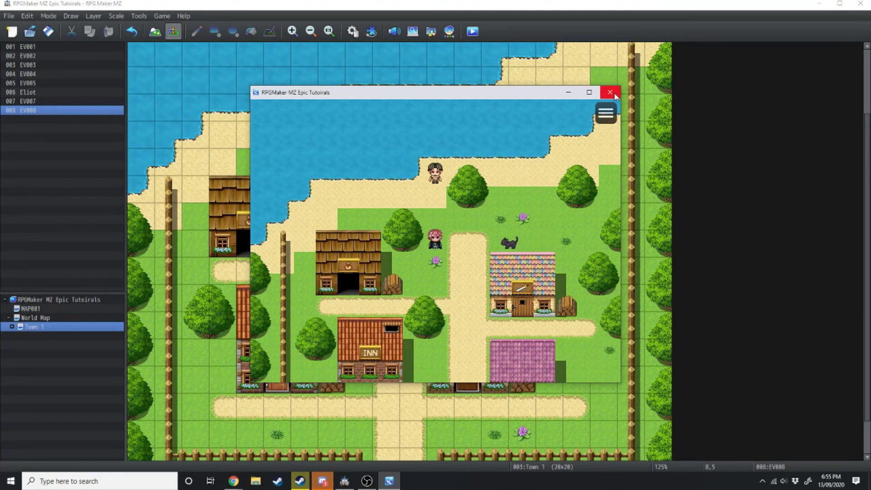
pyautogui.click(610, 93)
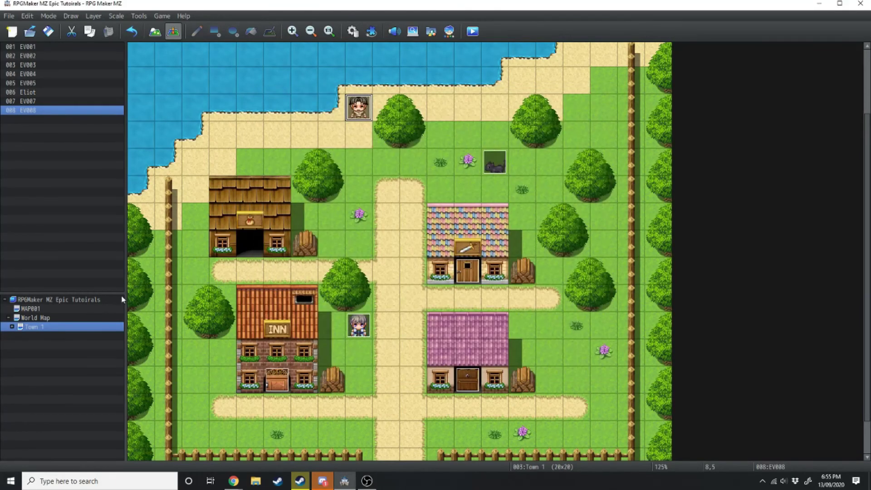
# Enable a specified battleback in Town 1's map properties and choose Sand as its ground image.
pyautogui.doubleClick(60, 327)
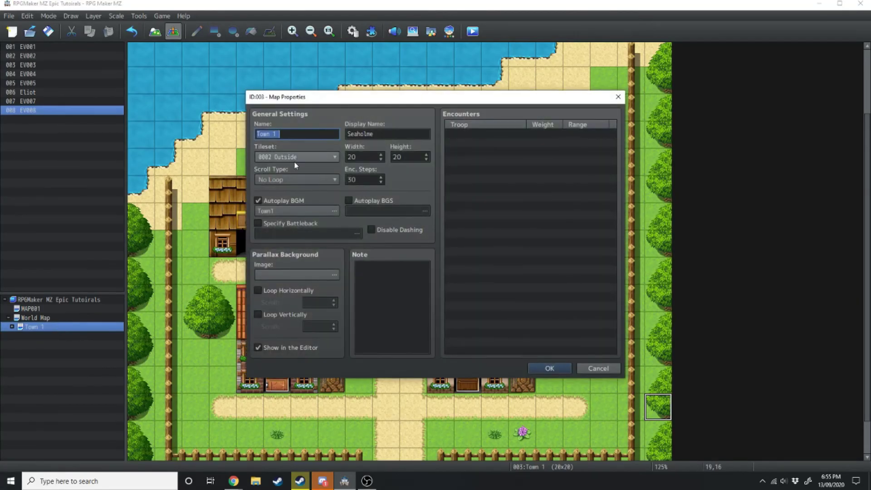
pyautogui.click(259, 225)
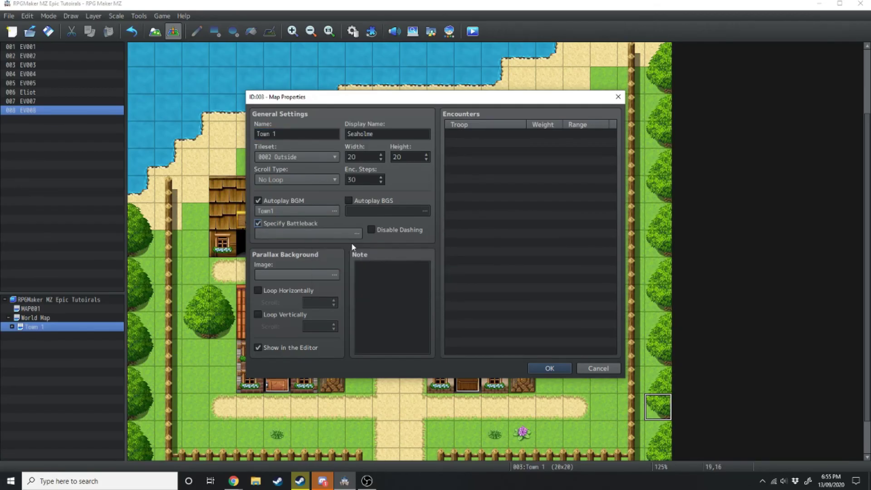
pyautogui.doubleClick(301, 233)
pyautogui.scroll(-1, 281, 248)
pyautogui.scroll(-4, 276, 299)
pyautogui.click(274, 285)
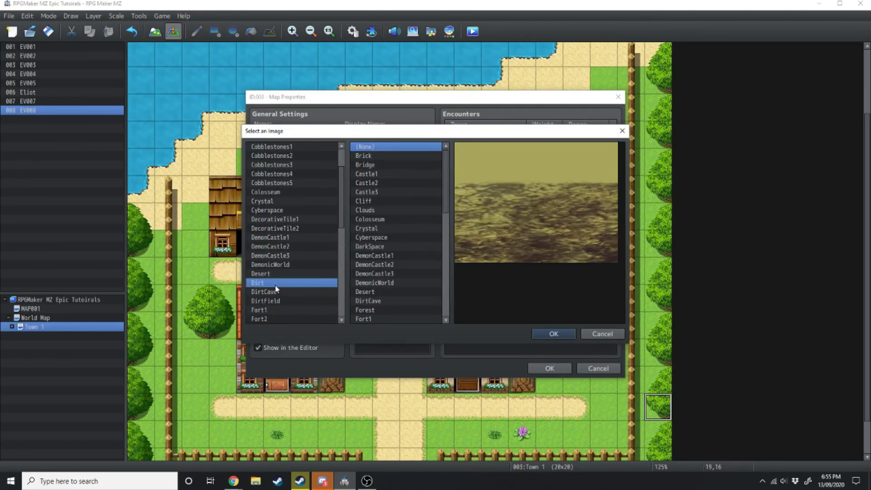
pyautogui.scroll(-3, 274, 287)
pyautogui.scroll(-4, 277, 291)
pyautogui.scroll(-6, 280, 291)
pyautogui.click(272, 210)
# Pair Town 1's Sand battleback ground with the Port background image and apply the map properties.
pyautogui.scroll(-3, 399, 236)
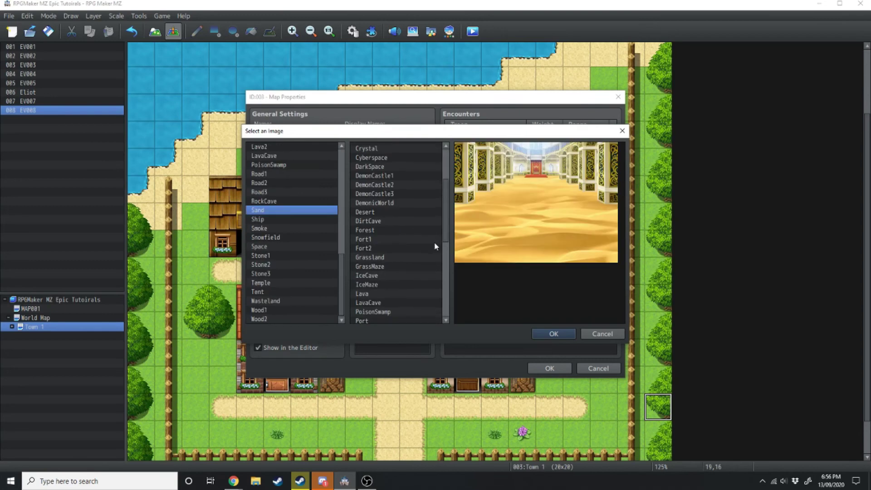
pyautogui.click(366, 313)
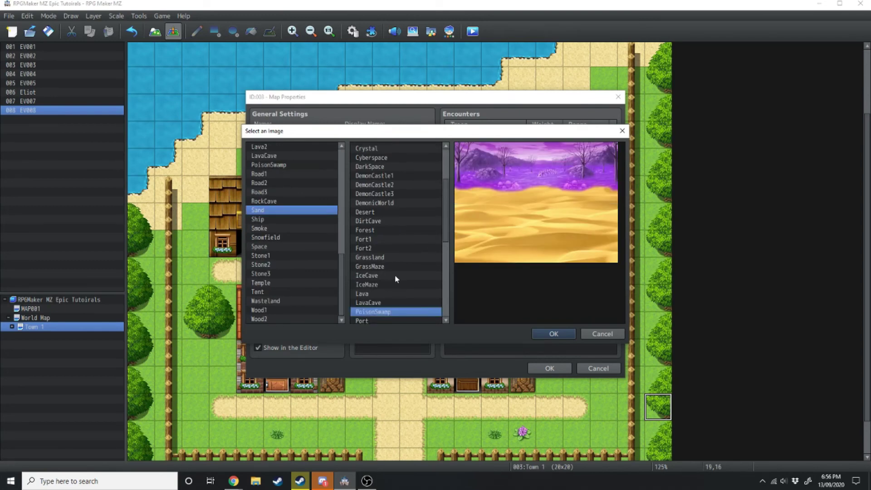
pyautogui.scroll(-3, 397, 279)
pyautogui.click(379, 294)
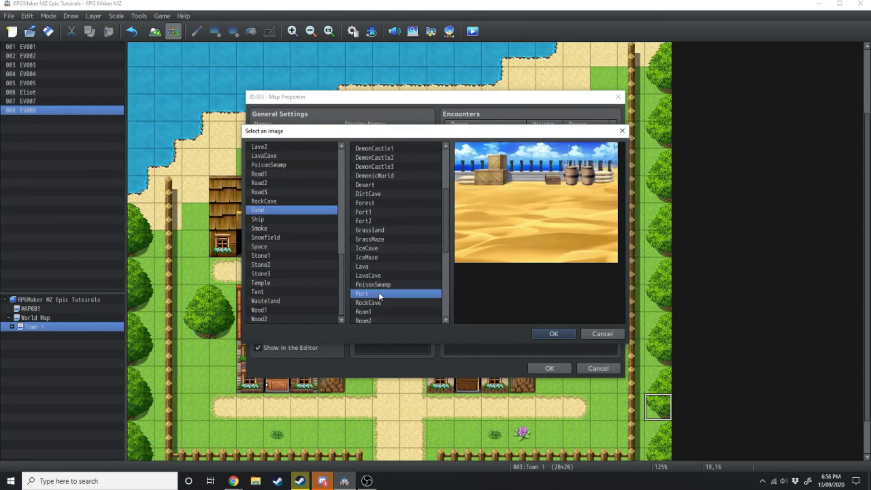
pyautogui.click(563, 334)
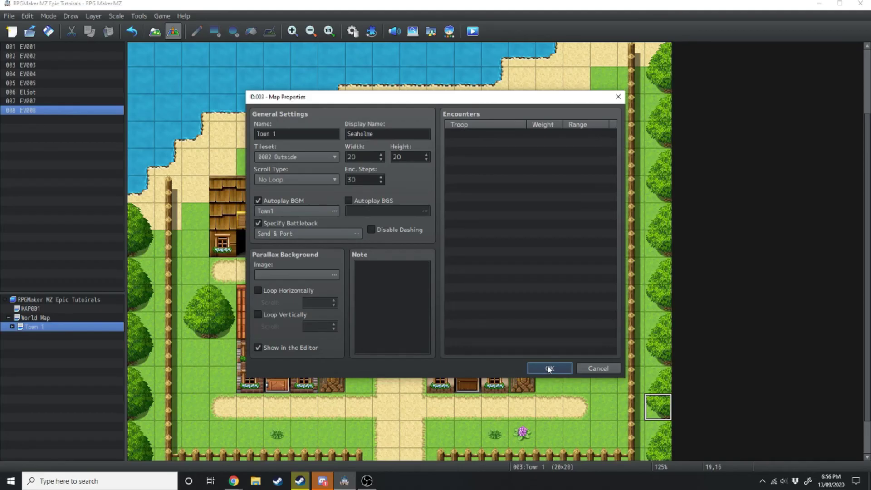
pyautogui.click(549, 369)
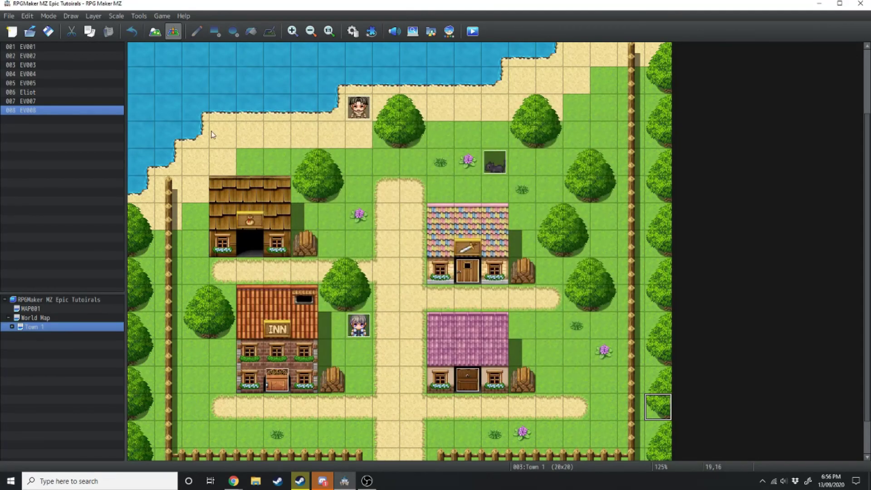
# Open the Krab enemy's entry in the database and examine its existing hit rate and evasion rate traits.
pyautogui.scroll(1, 318, 163)
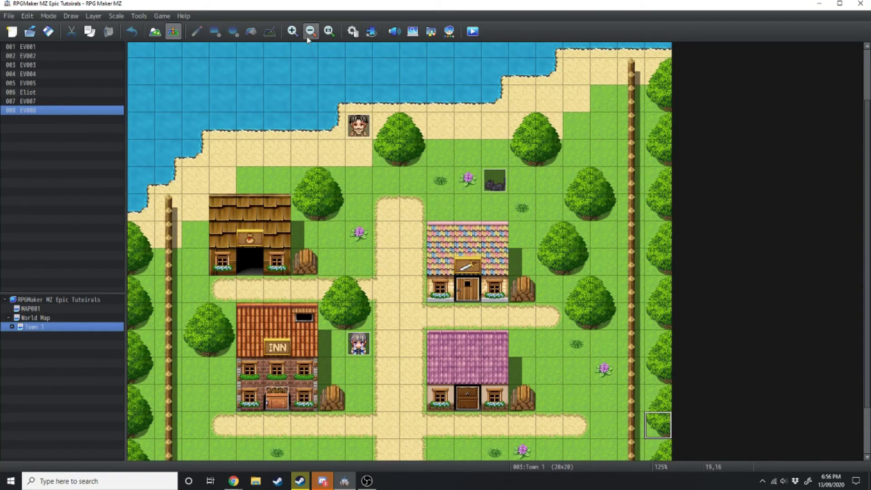
pyautogui.click(370, 32)
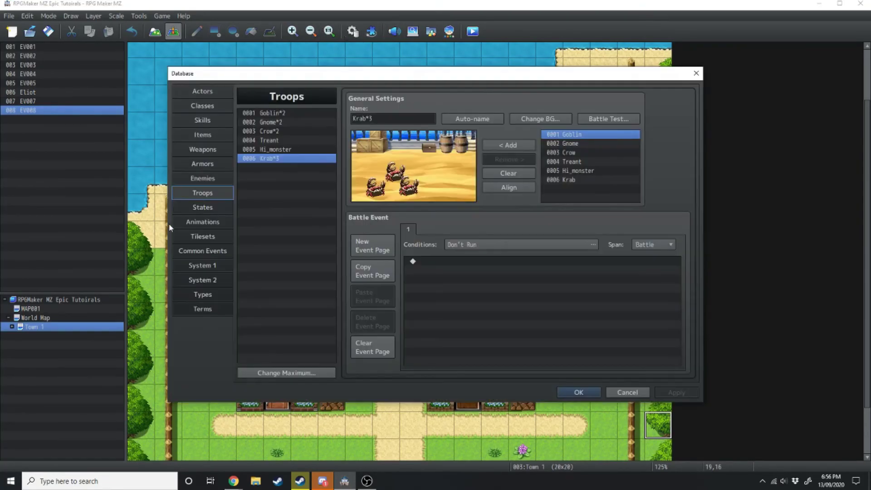
pyautogui.click(199, 181)
pyautogui.click(570, 127)
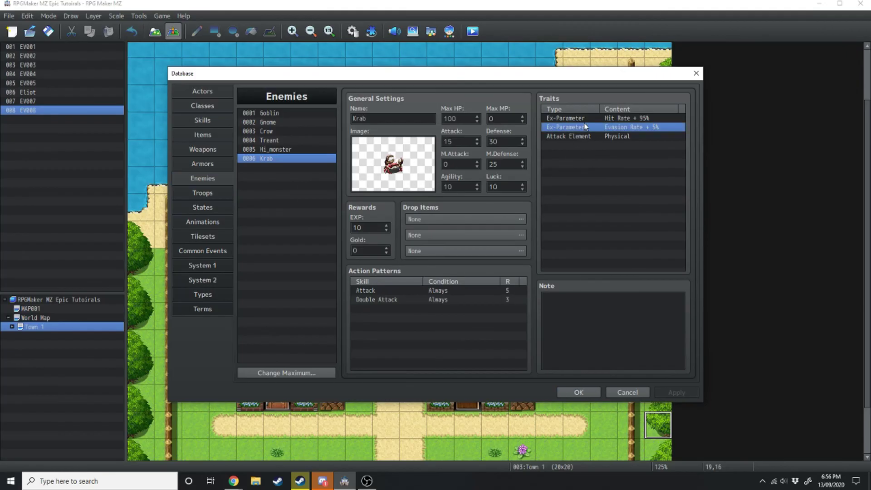
pyautogui.click(585, 119)
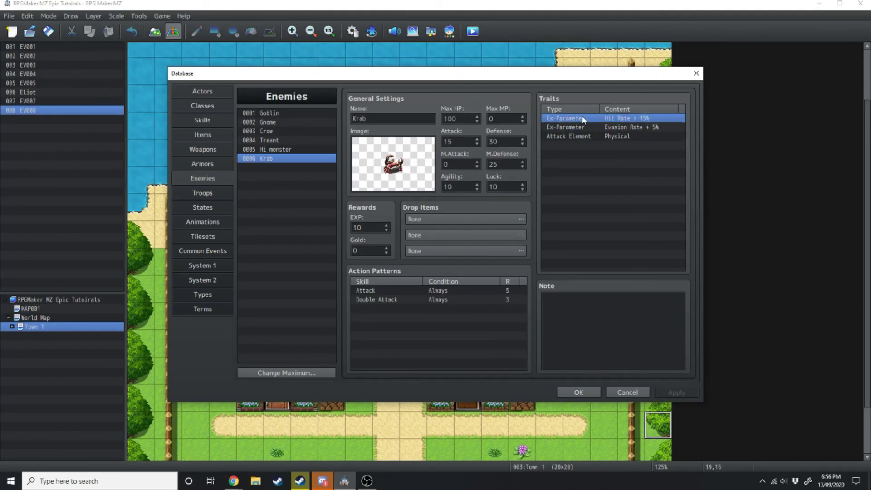
pyautogui.doubleClick(583, 143)
pyautogui.press('Escape')
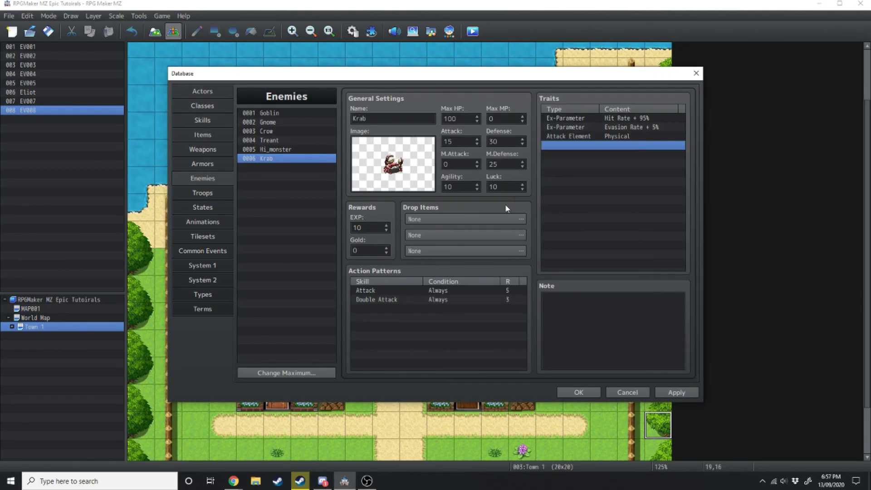
# Add an Element Rate trait to the Krab with Thunder at 150%.
pyautogui.doubleClick(572, 150)
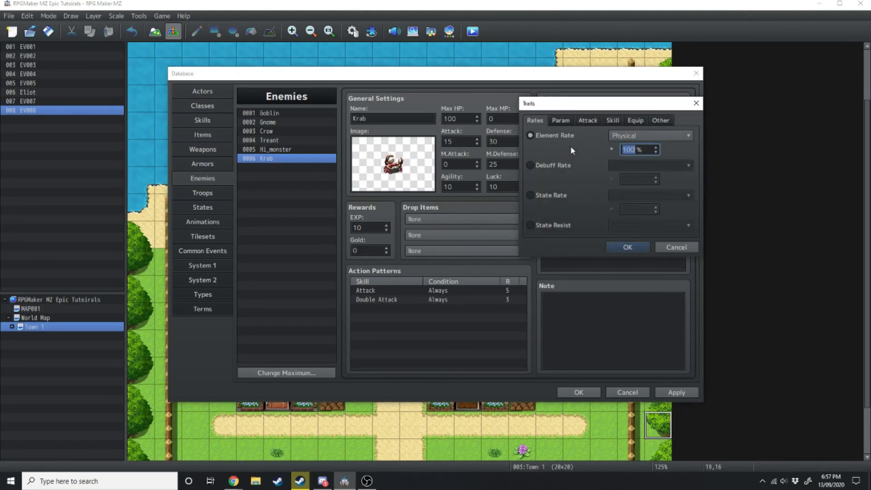
pyautogui.click(645, 136)
pyautogui.click(632, 182)
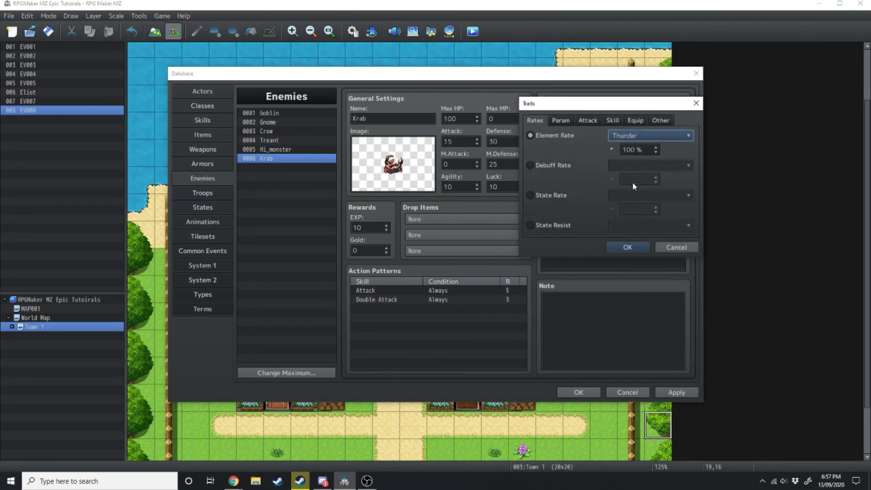
pyautogui.click(655, 148)
pyautogui.click(656, 148)
pyautogui.click(656, 148)
pyautogui.click(656, 147)
pyautogui.write('150')
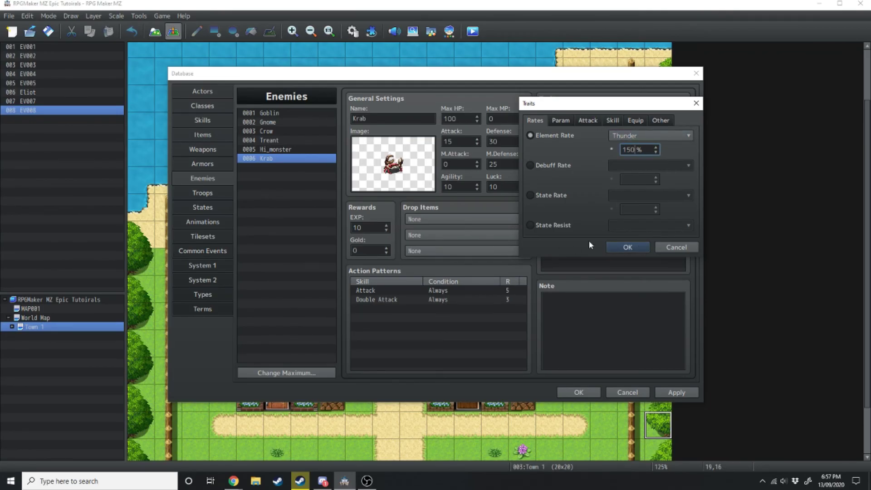
pyautogui.click(630, 249)
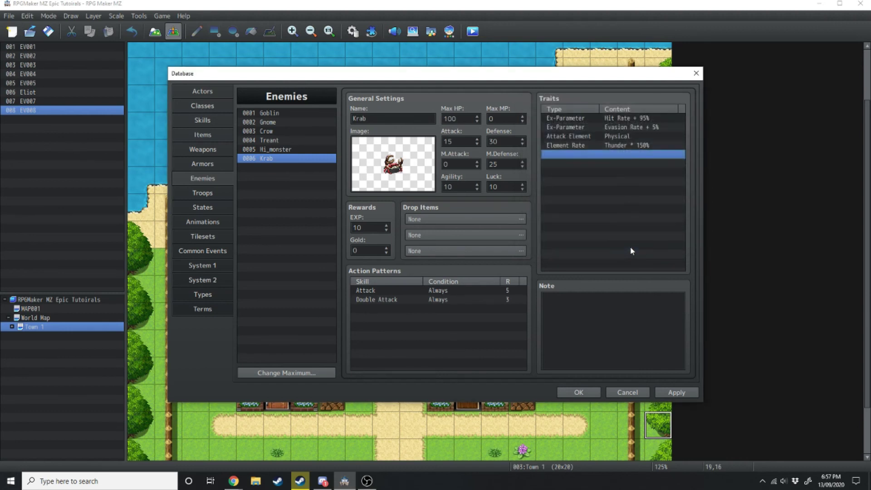
# Add a second Element Rate trait to the Krab with Fire at 85%.
pyautogui.doubleClick(564, 156)
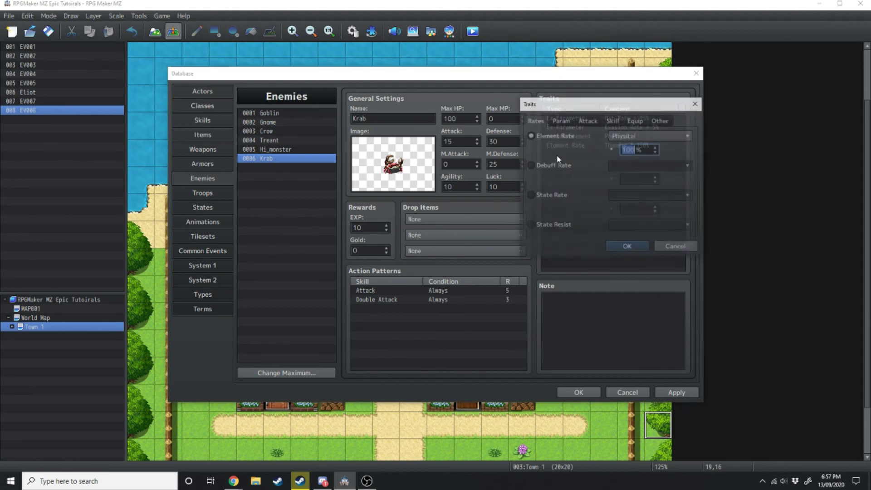
pyautogui.click(633, 137)
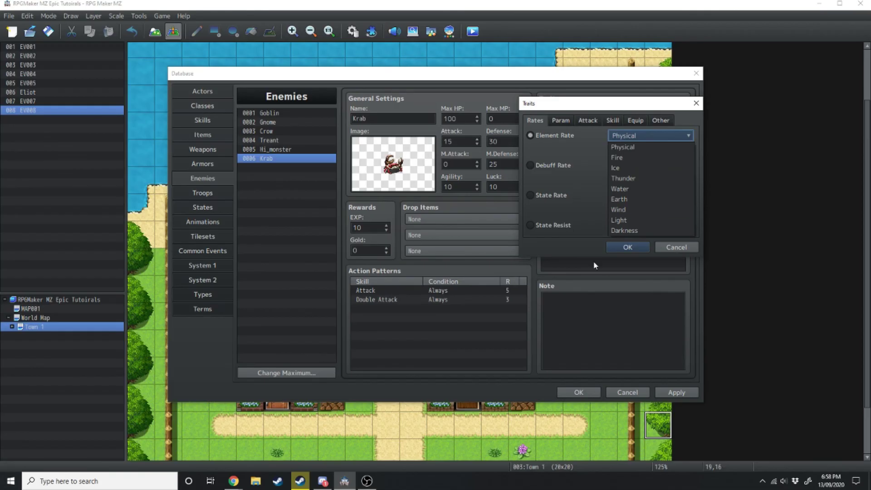
pyautogui.click(631, 159)
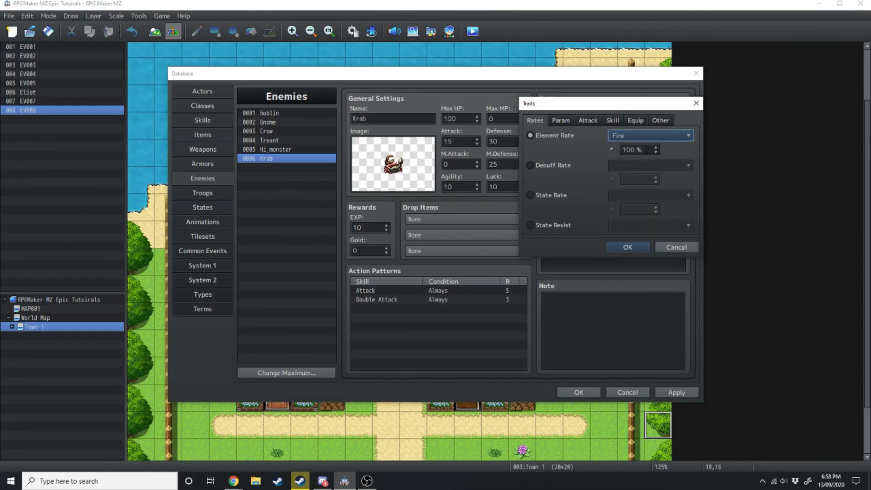
pyautogui.doubleClick(647, 149)
pyautogui.write('8')
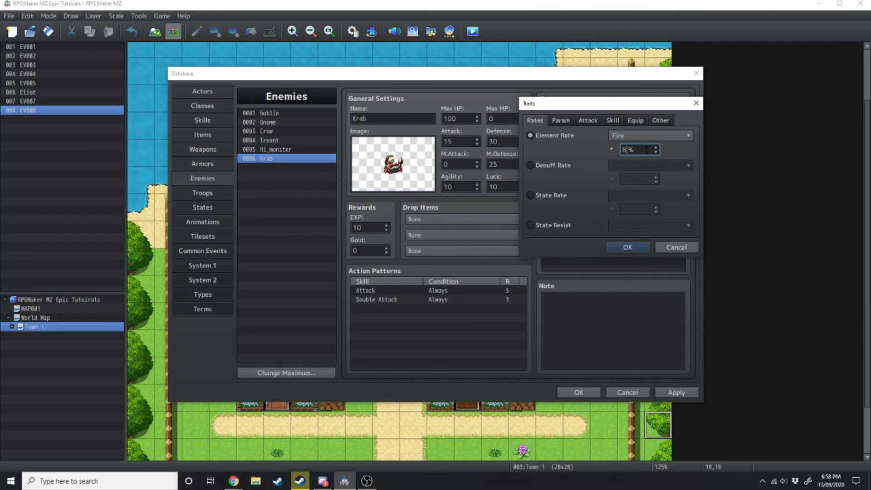
pyautogui.write('5')
pyautogui.click(624, 248)
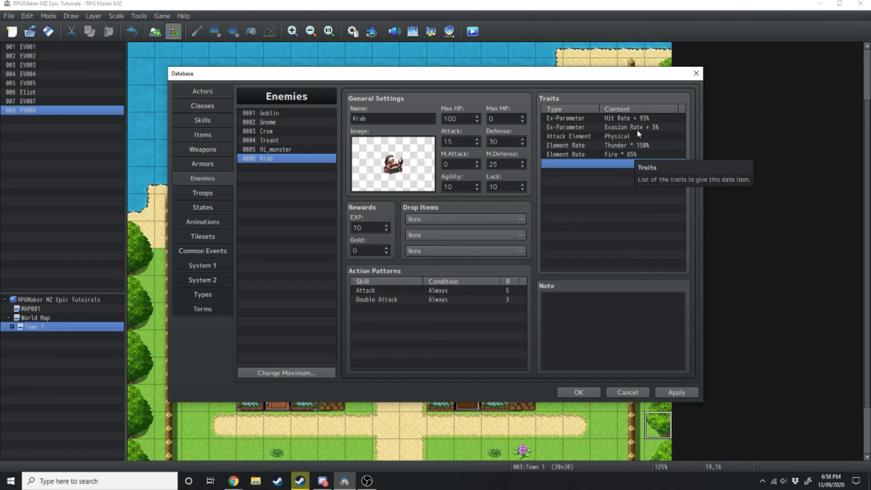
# Review the Krab's Thunder and Fire element rate traits and close the database.
pyautogui.click(621, 154)
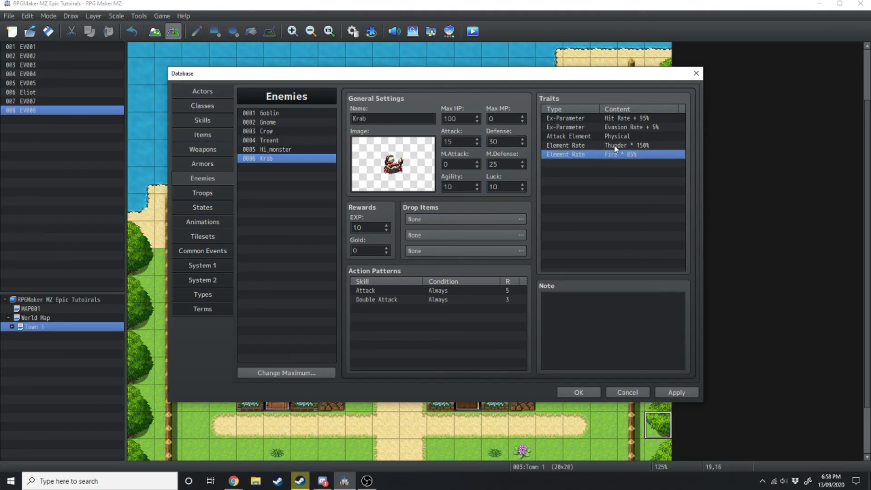
pyautogui.click(624, 145)
pyautogui.click(613, 155)
pyautogui.press('Escape')
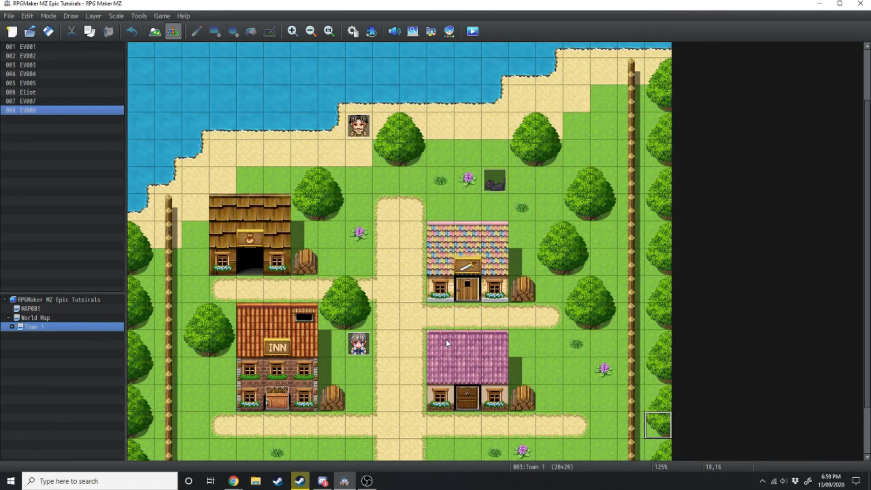